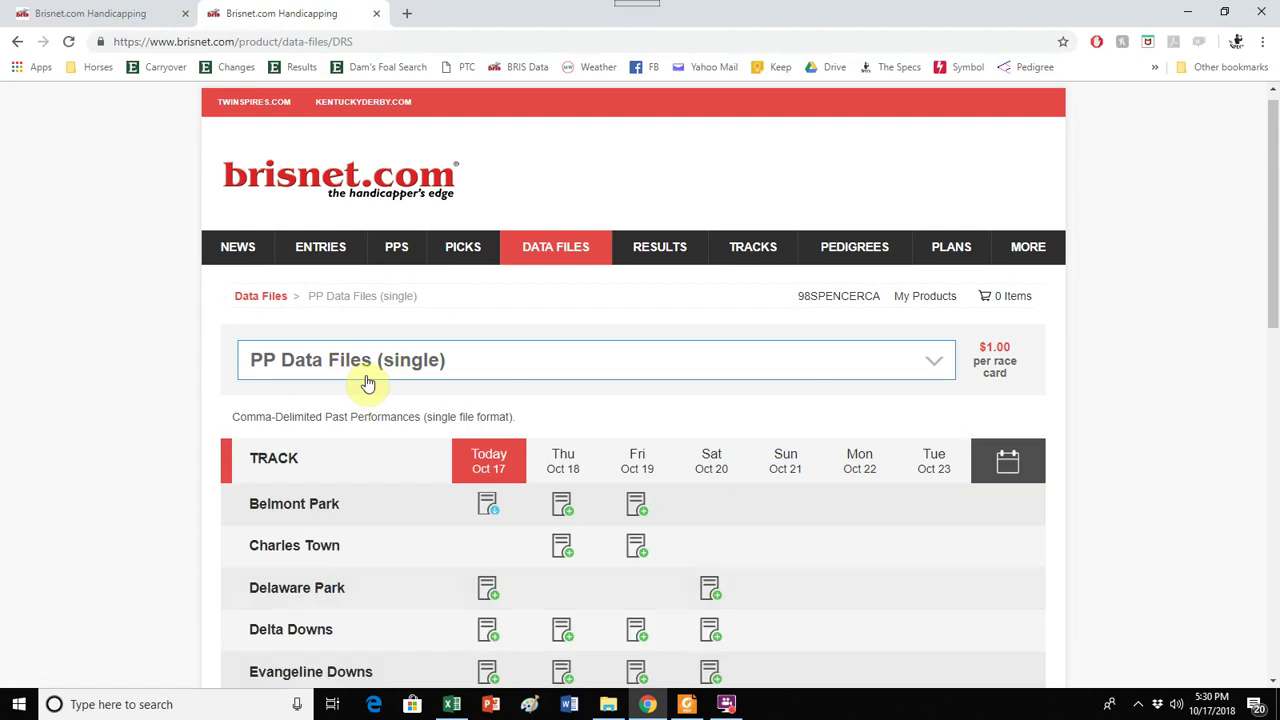
Add Belmont Park's Friday, Oct 19 single-format PP data file to the cart and remove it again
{"action": "scroll", "coordinate": [368, 383], "scroll_direction": "down", "scroll_amount": 2}
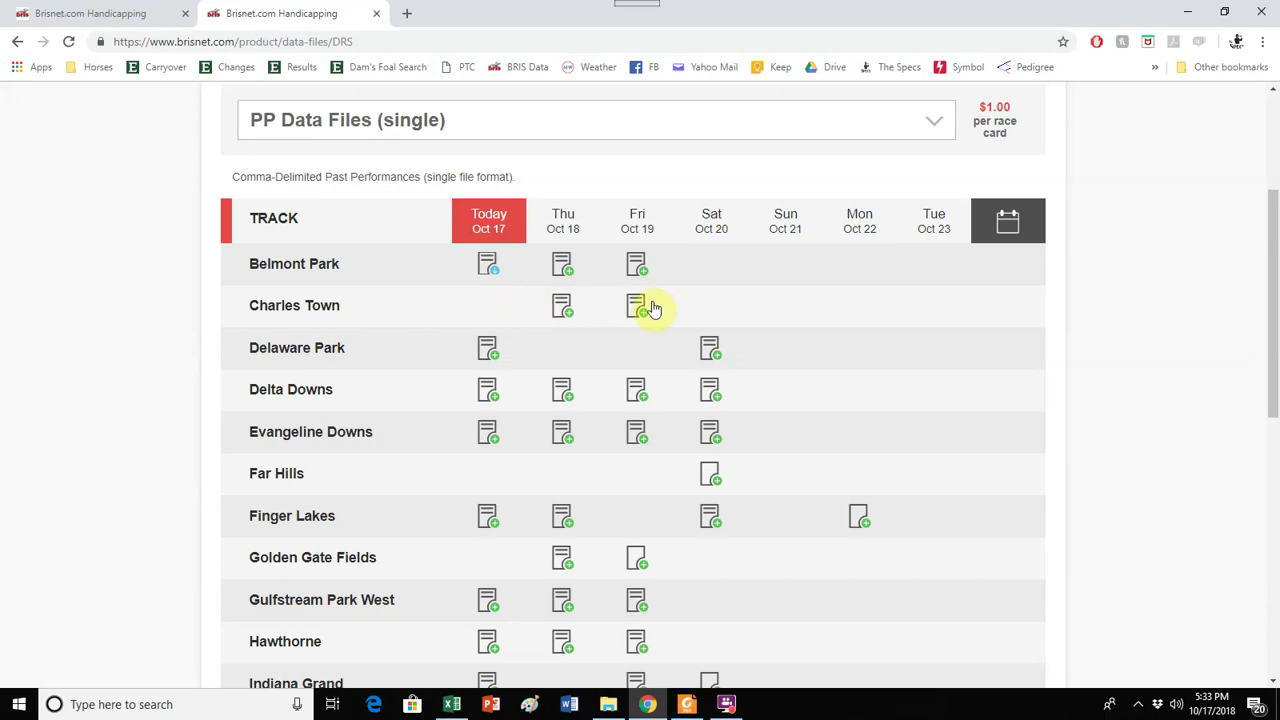
{"action": "scroll", "coordinate": [708, 409], "scroll_direction": "down", "scroll_amount": 3}
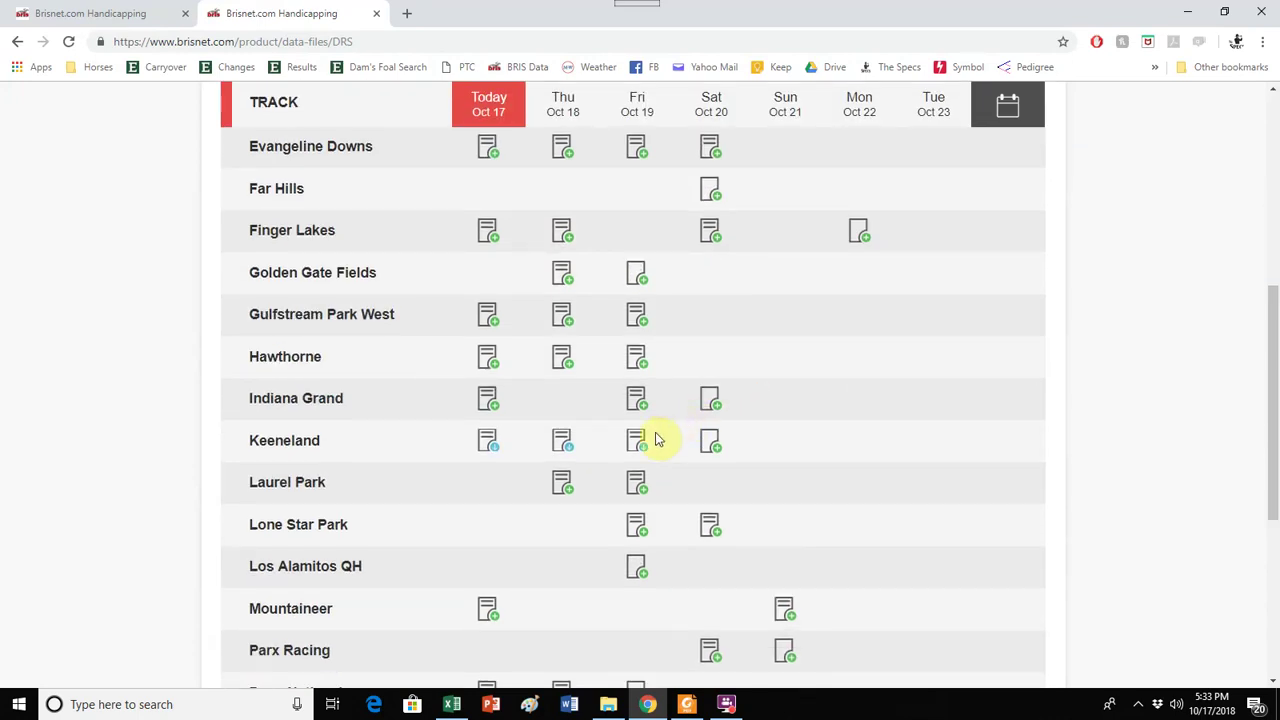
{"action": "scroll", "coordinate": [651, 389], "scroll_direction": "up", "scroll_amount": 2}
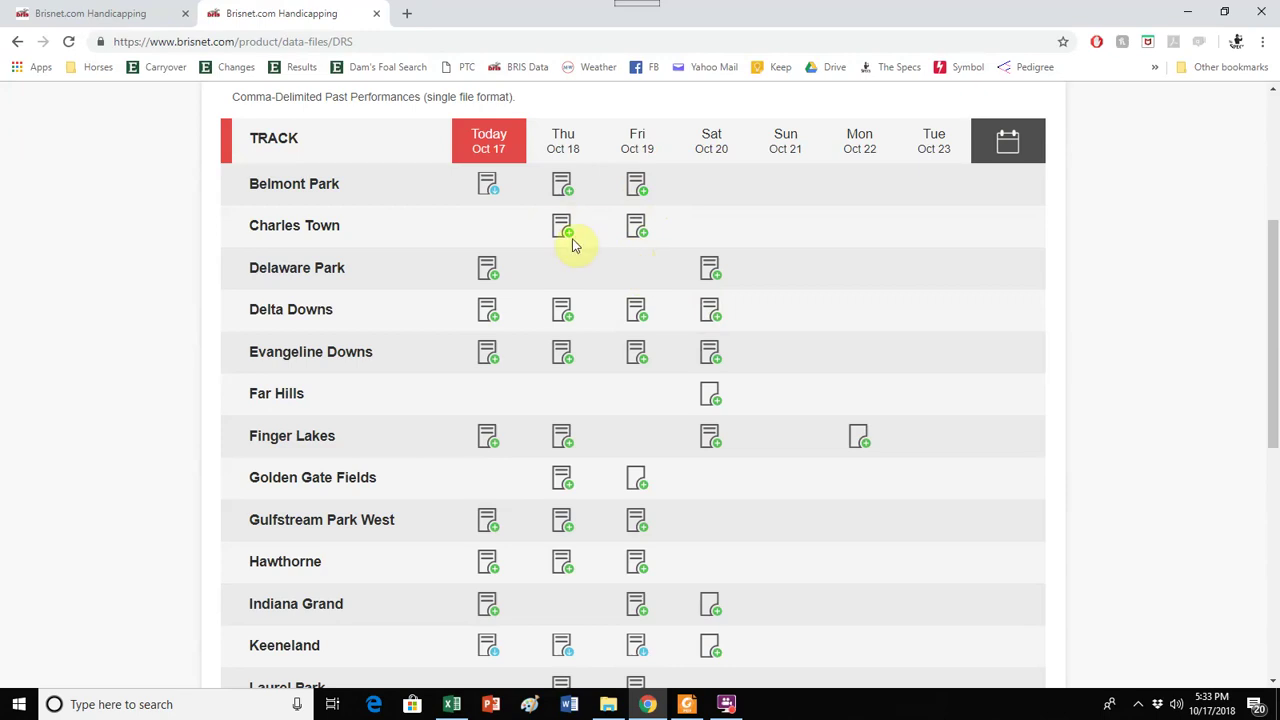
{"action": "left_click", "coordinate": [641, 192]}
{"action": "scroll", "coordinate": [730, 277], "scroll_direction": "up", "scroll_amount": 2}
{"action": "scroll", "coordinate": [781, 306], "scroll_direction": "down", "scroll_amount": 1}
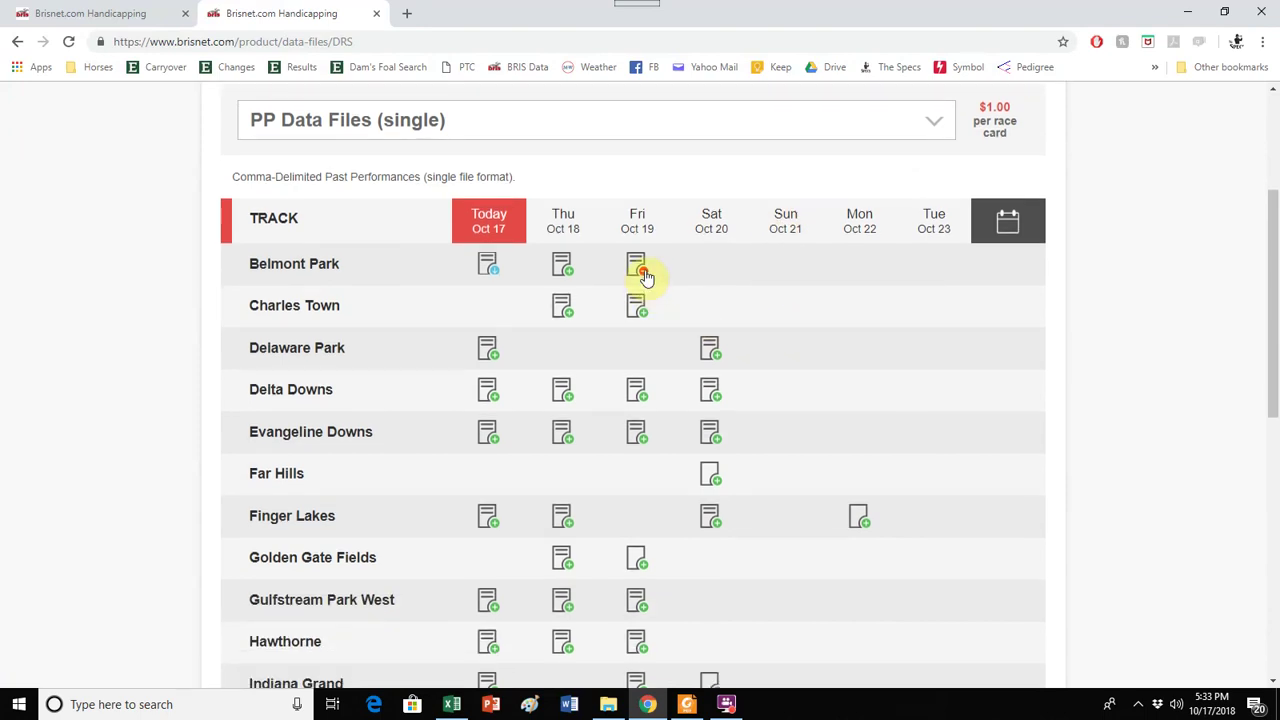
{"action": "scroll", "coordinate": [903, 263], "scroll_direction": "up", "scroll_amount": 2}
Download Keeneland's already purchased PP data file for Friday, Oct 19
{"action": "scroll", "coordinate": [810, 297], "scroll_direction": "down", "scroll_amount": 2}
{"action": "scroll", "coordinate": [529, 374], "scroll_direction": "down", "scroll_amount": 3}
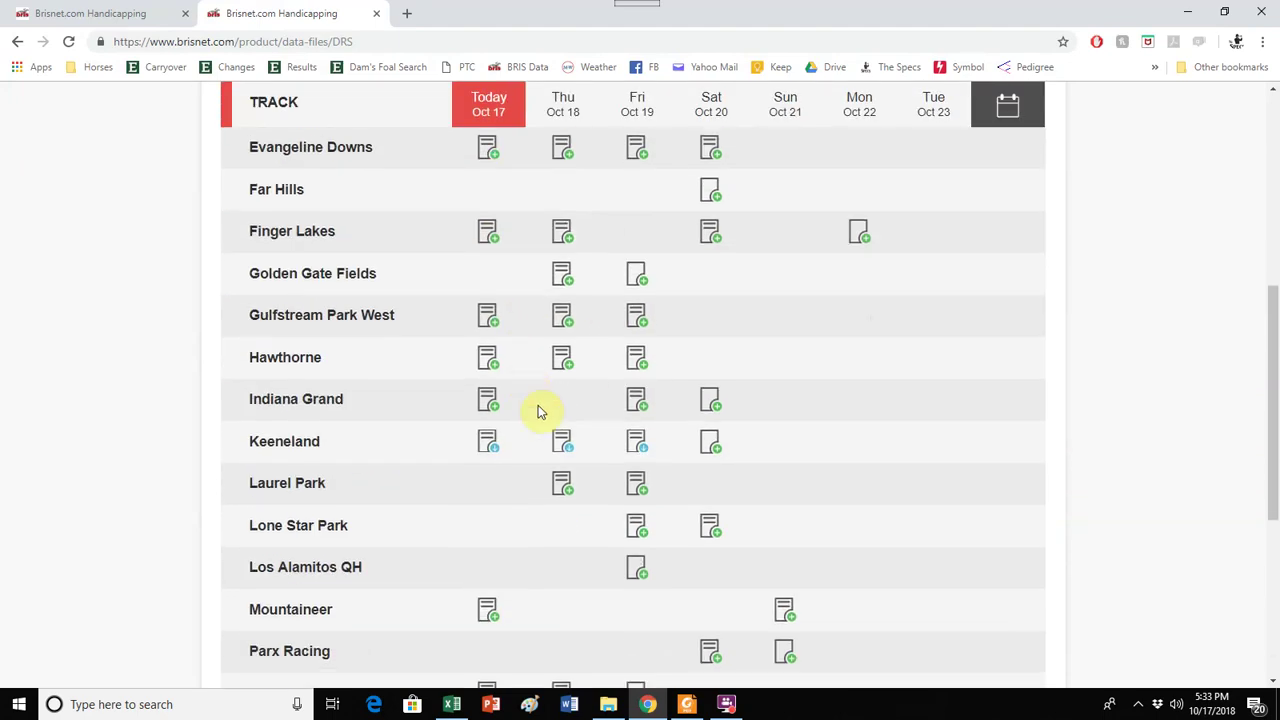
{"action": "left_click", "coordinate": [640, 448]}
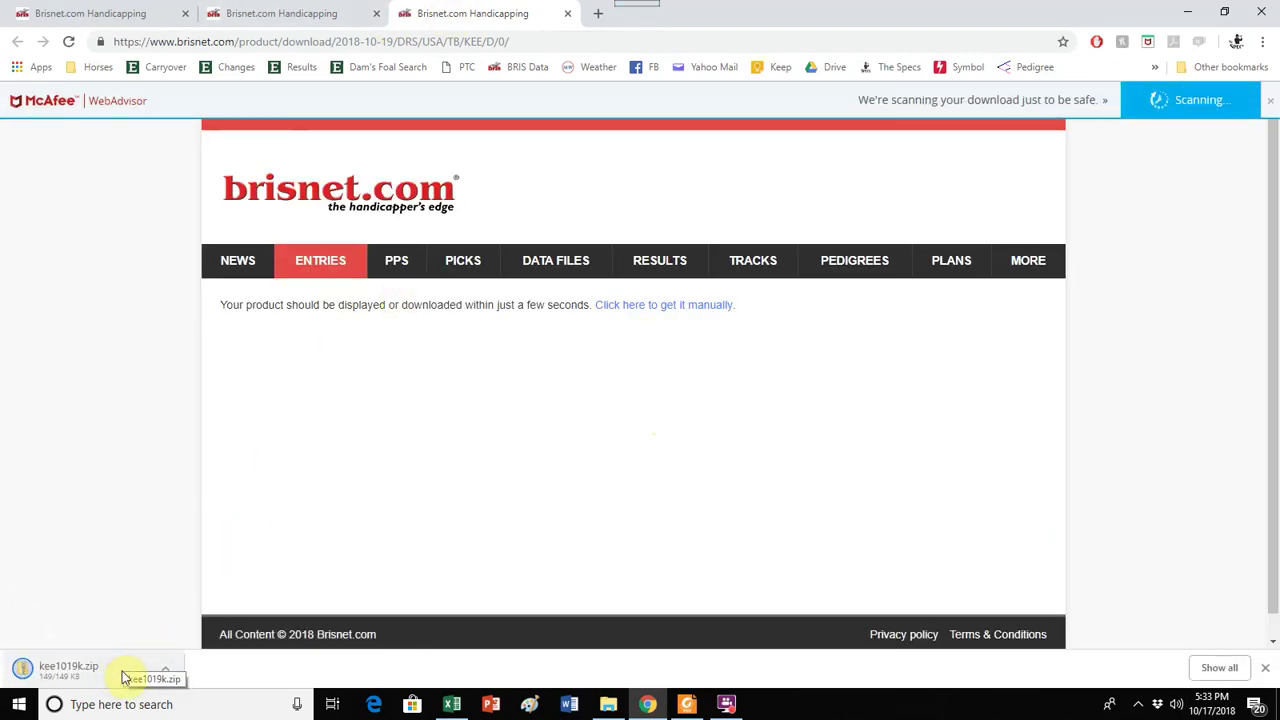
Return to the data files page, open My Products and review the purchased PP data files by date
{"action": "left_click", "coordinate": [277, 13]}
{"action": "scroll", "coordinate": [1052, 343], "scroll_direction": "up", "scroll_amount": 4}
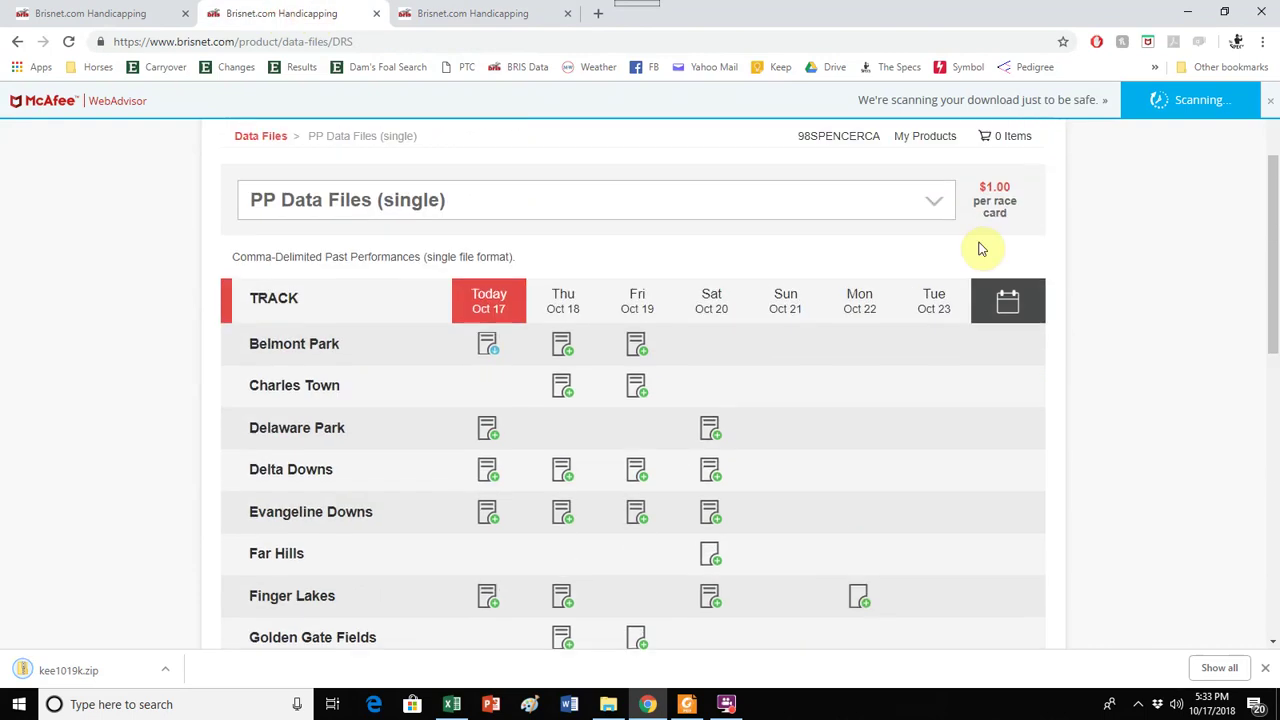
{"action": "left_click", "coordinate": [928, 136]}
{"action": "scroll", "coordinate": [417, 344], "scroll_direction": "down", "scroll_amount": 2}
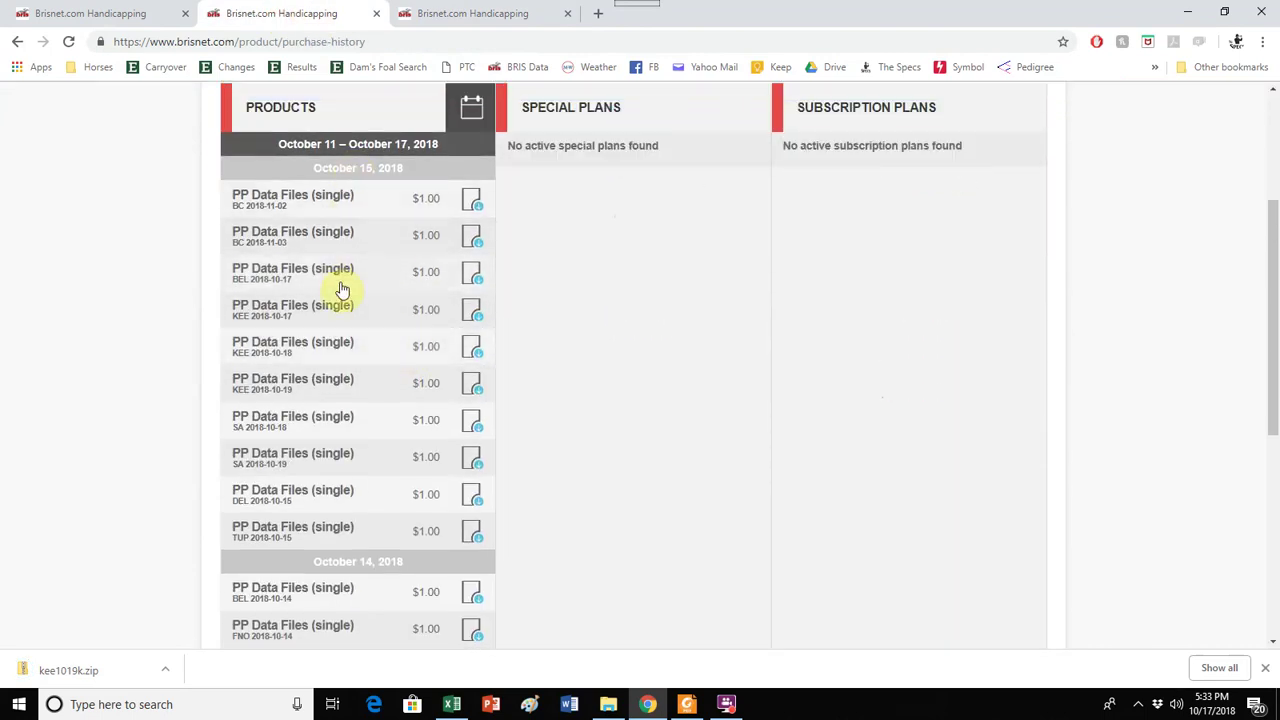
{"action": "scroll", "coordinate": [337, 445], "scroll_direction": "down", "scroll_amount": 3}
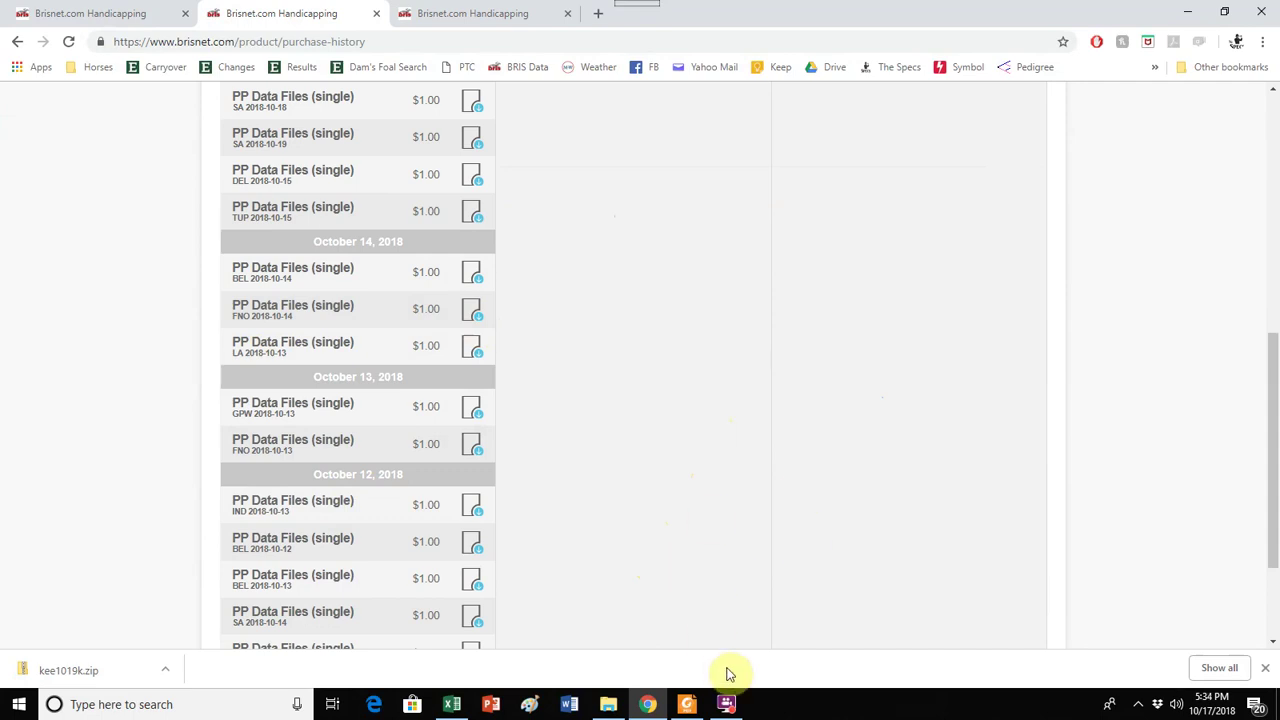
Switch to TheSpecs.xlsm in Excel and open the Raw Data sheet for pasting card data
{"action": "left_click", "coordinate": [452, 704]}
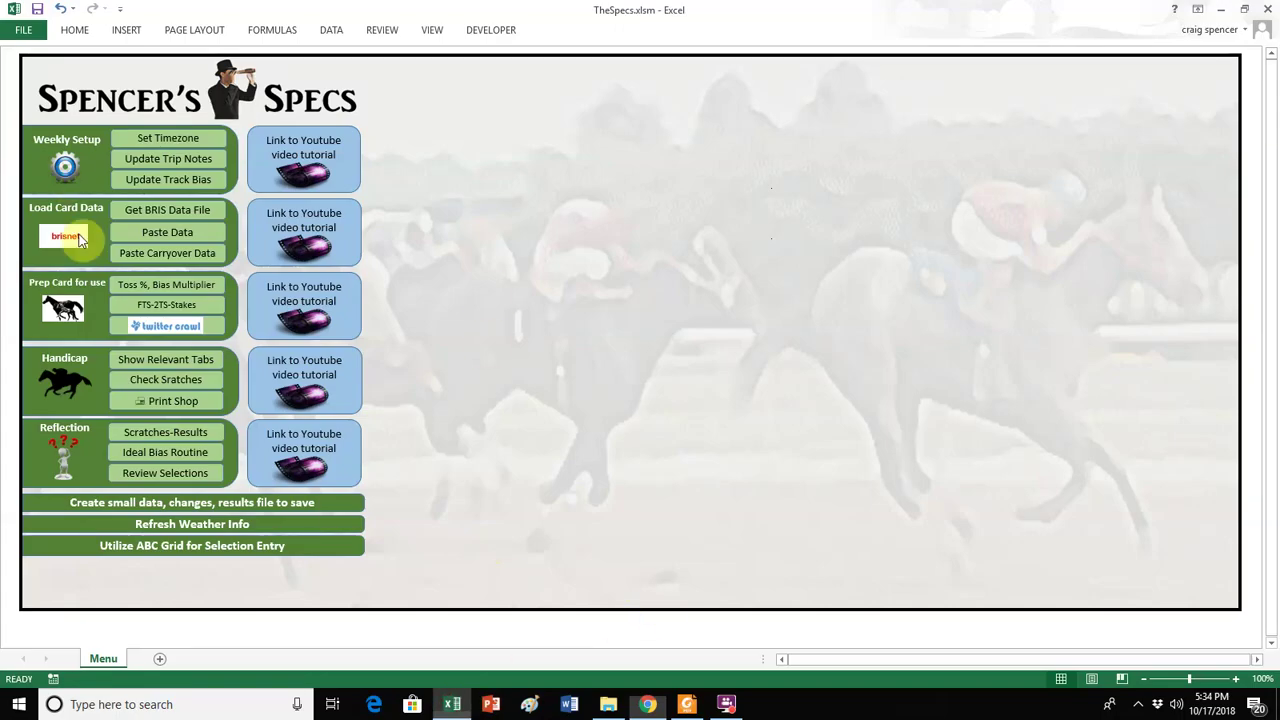
{"action": "left_click", "coordinate": [186, 240]}
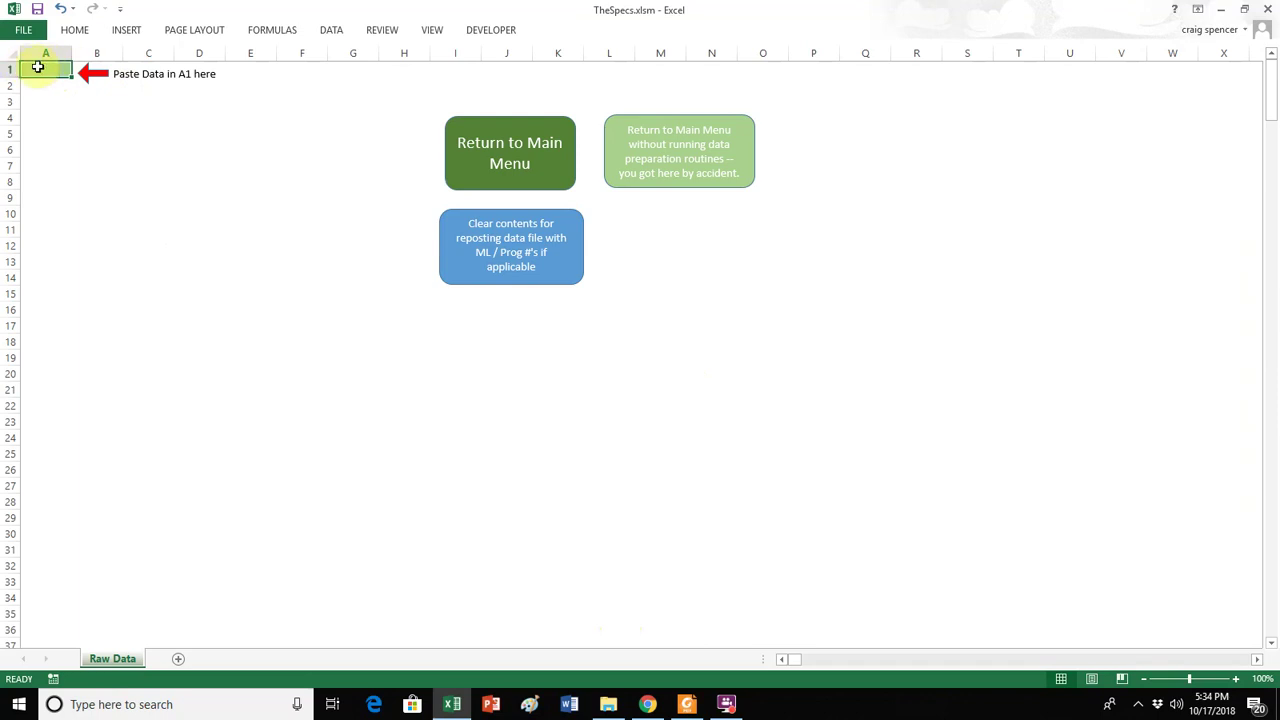
Switch to File Explorer and open KEE1019.DRF in Excel directly from kee1019k.zip in Downloads
{"action": "left_click", "coordinate": [606, 704]}
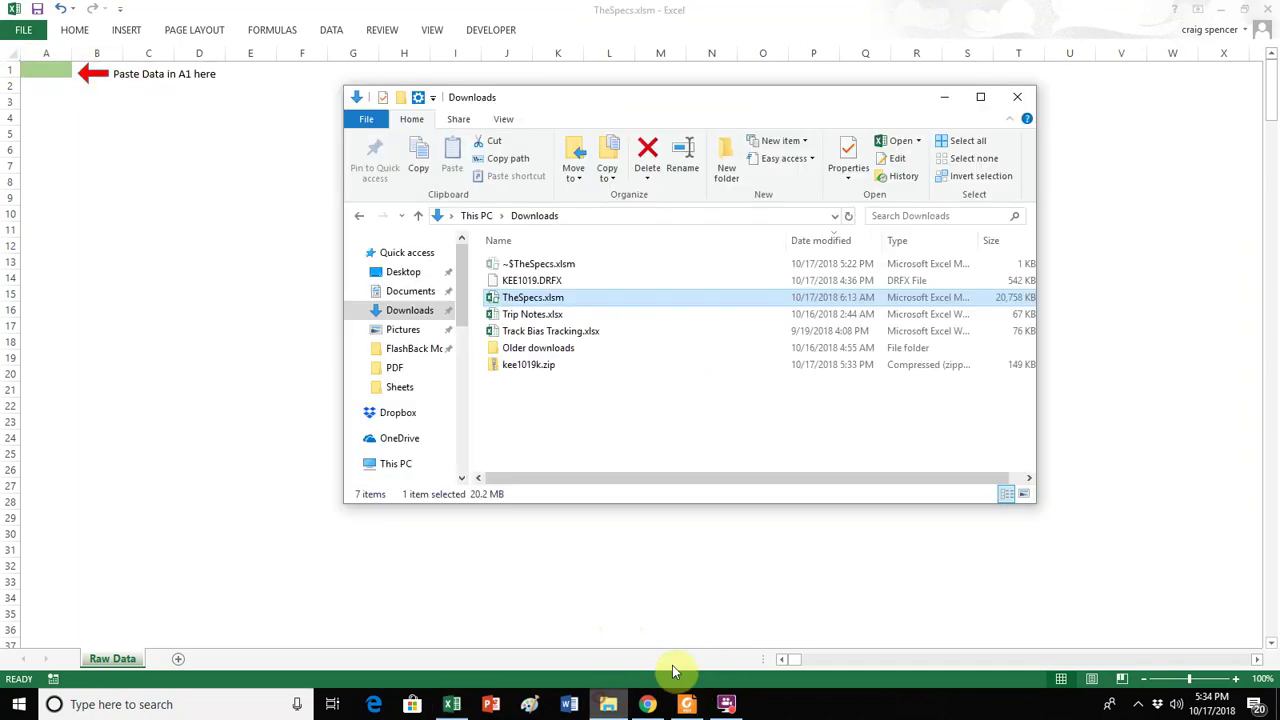
{"action": "double_click", "coordinate": [529, 366]}
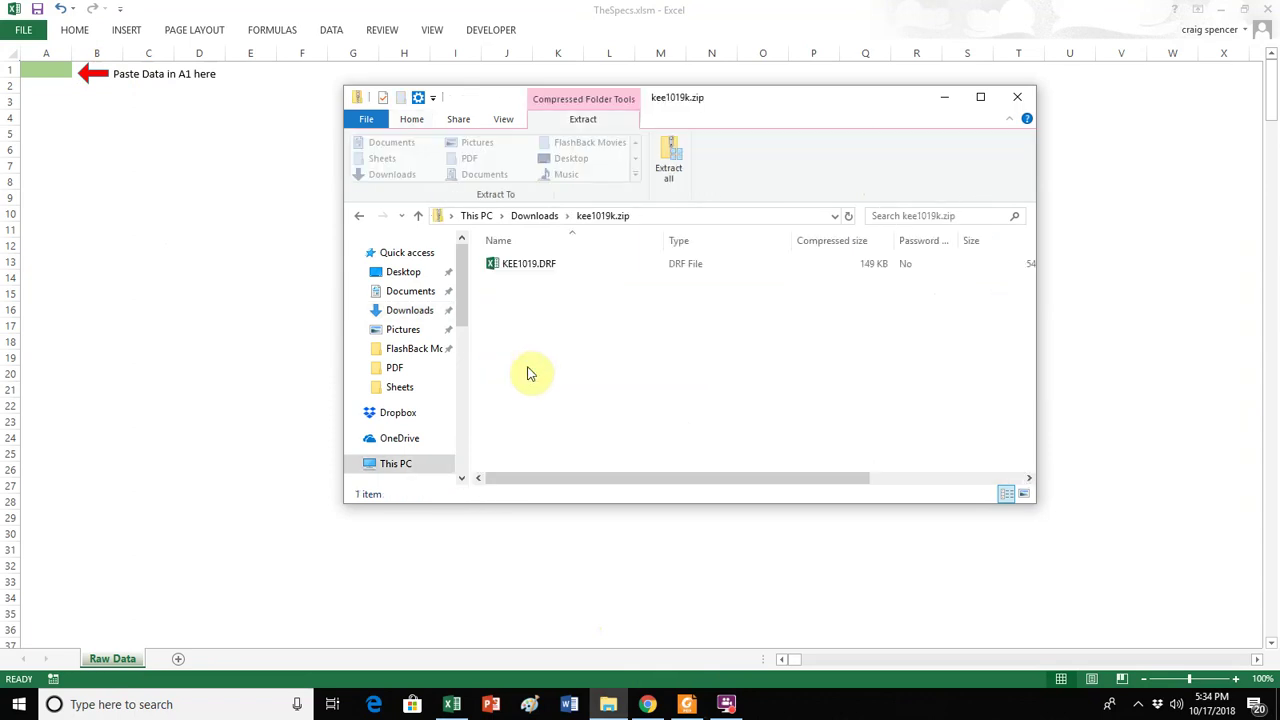
{"action": "left_click", "coordinate": [535, 216]}
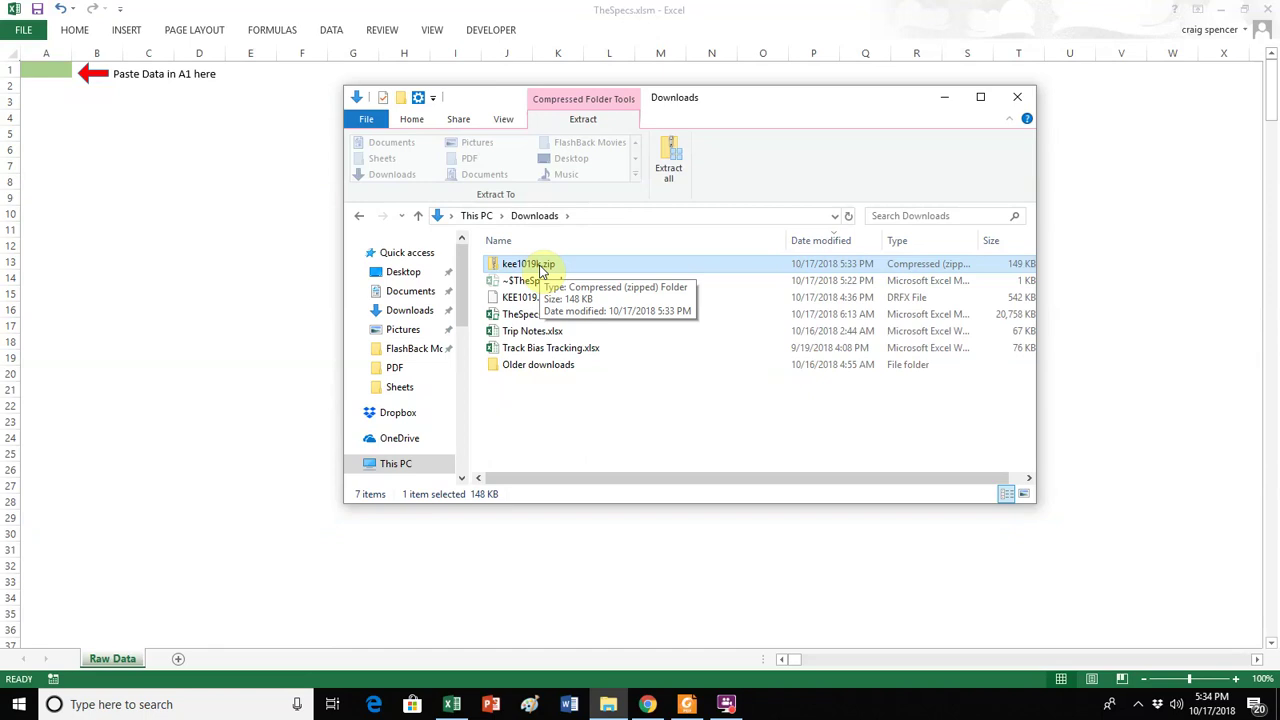
{"action": "left_click", "coordinate": [45, 69]}
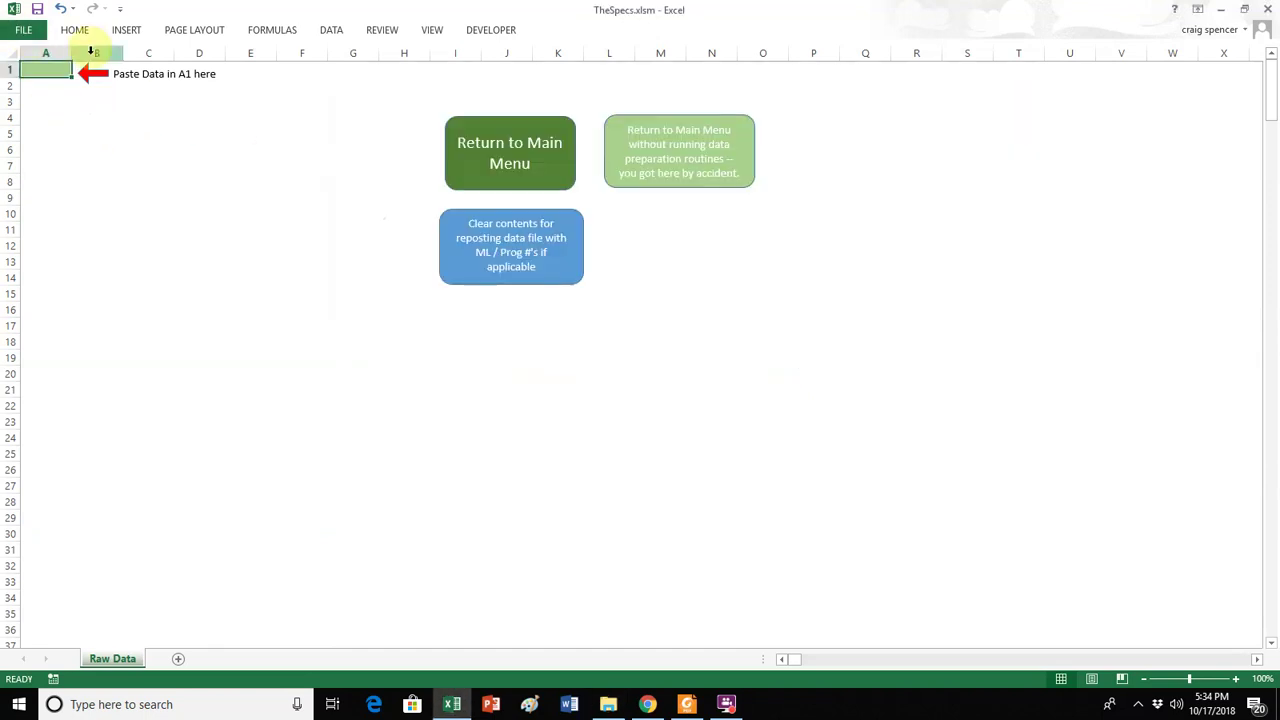
{"action": "key", "text": "alt+Tab"}
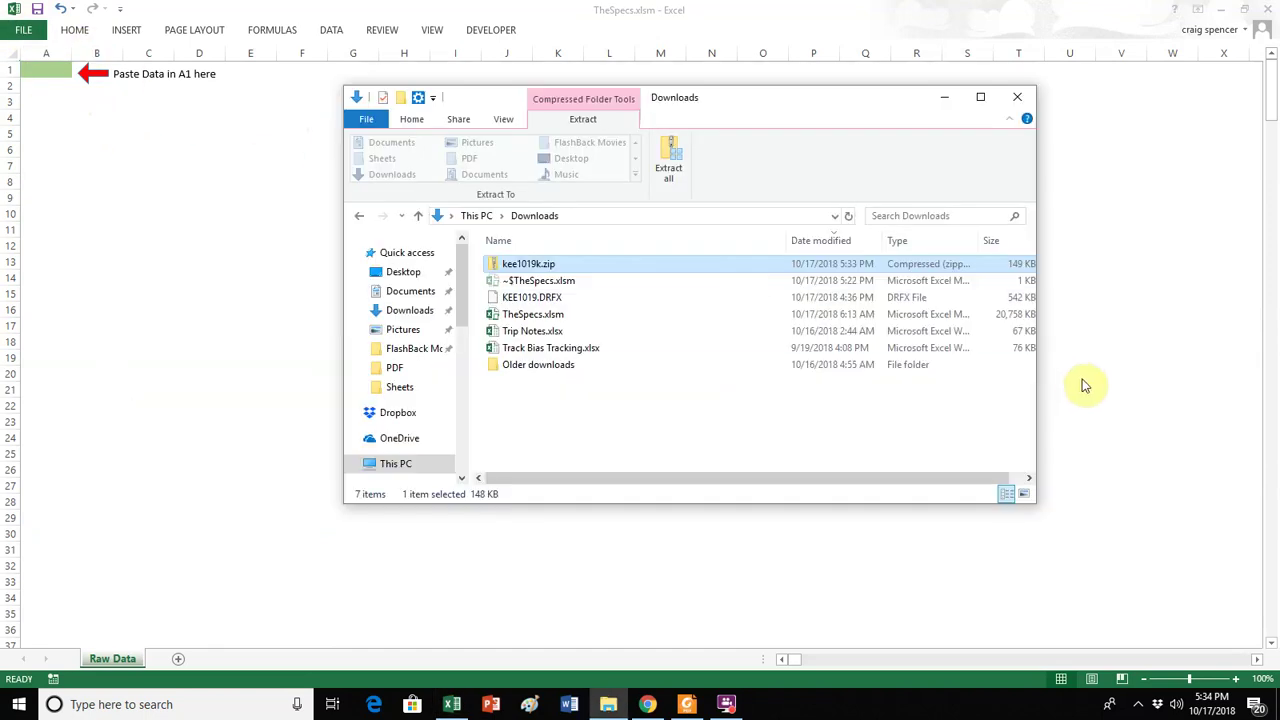
{"action": "double_click", "coordinate": [521, 266]}
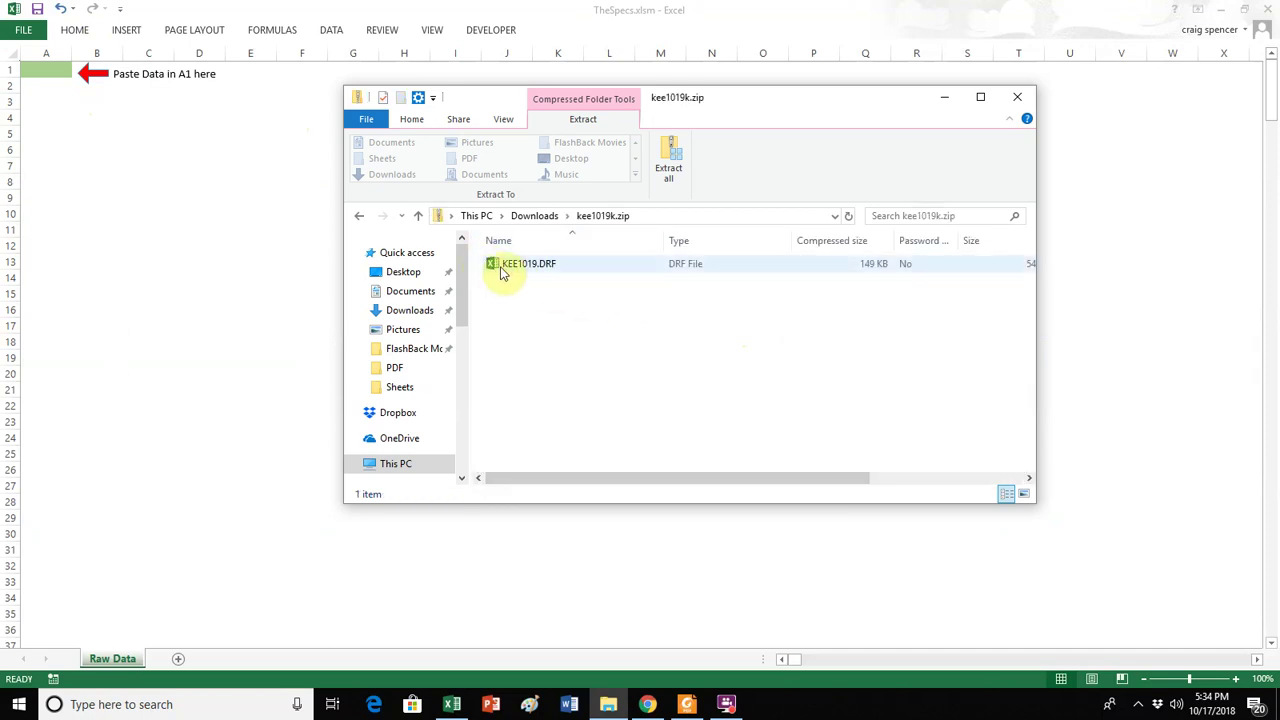
{"action": "left_click", "coordinate": [499, 268]}
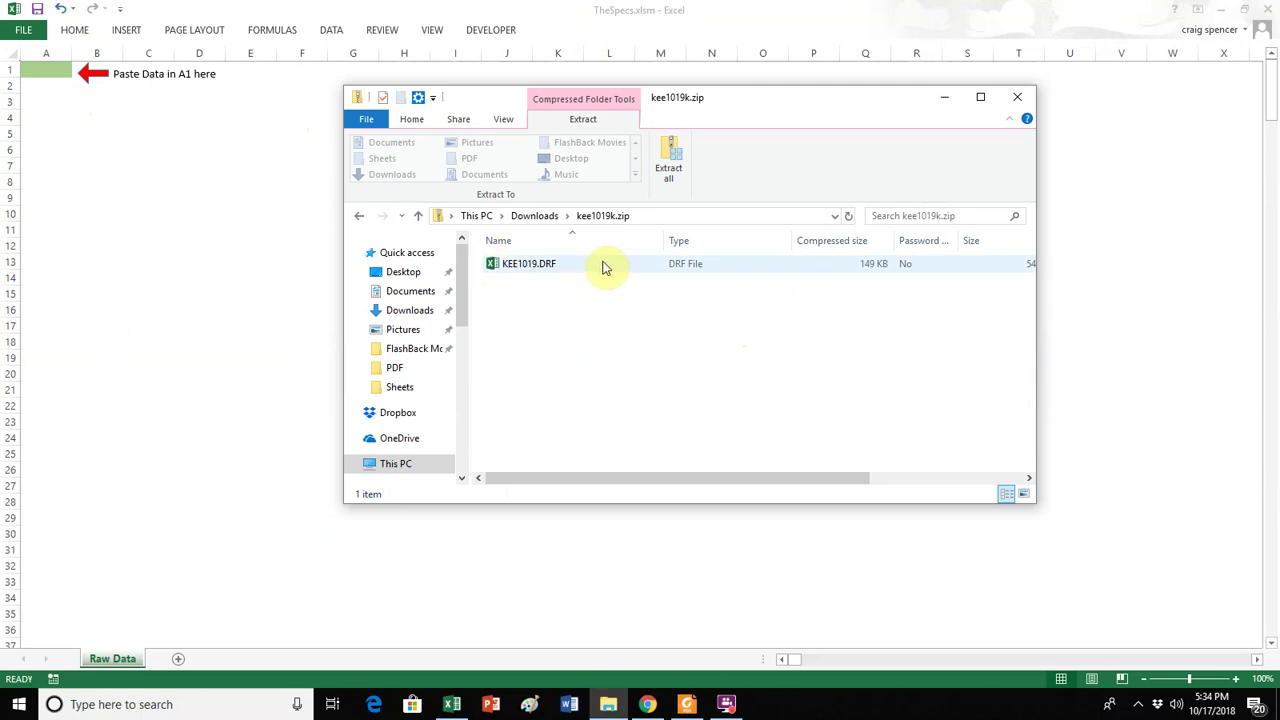
{"action": "double_click", "coordinate": [544, 268]}
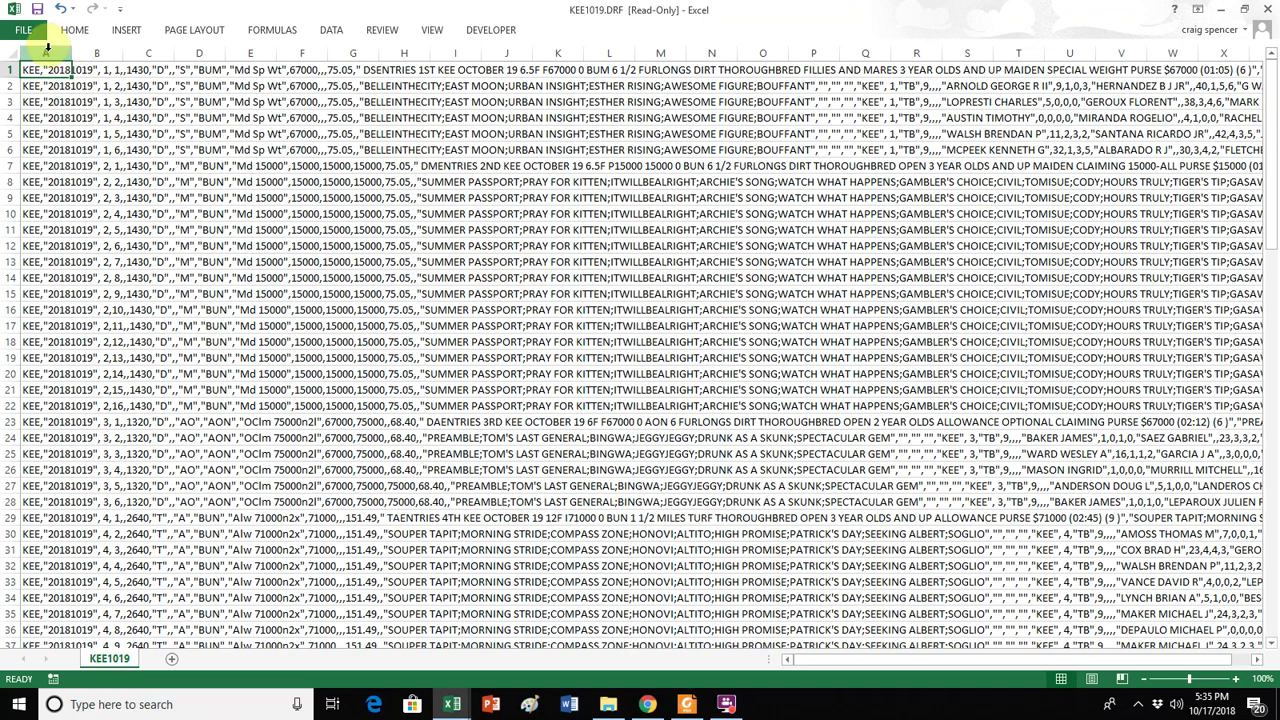
Copy all of column A in KEE1019.DRF and paste it as values at A1 of TheSpecs' Raw Data sheet
{"action": "left_click", "coordinate": [47, 50]}
{"action": "right_click", "coordinate": [47, 52]}
{"action": "left_click", "coordinate": [84, 80]}
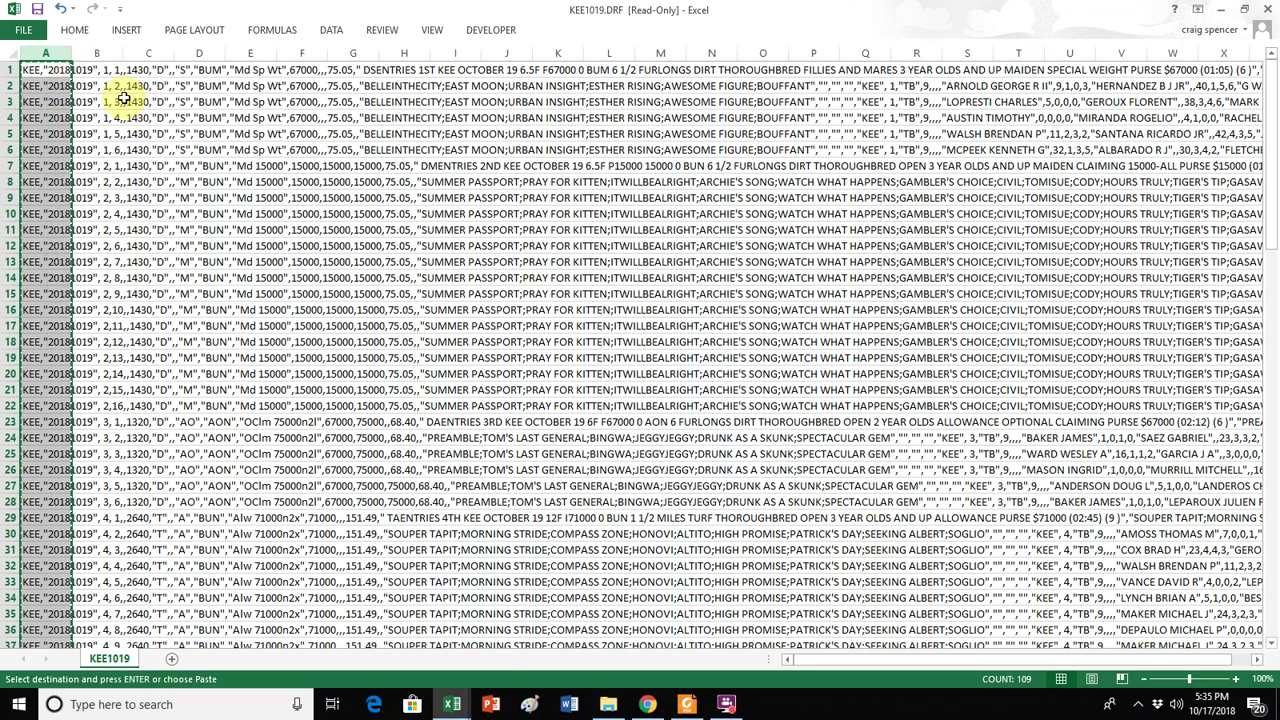
{"action": "key", "text": "alt+Tab"}
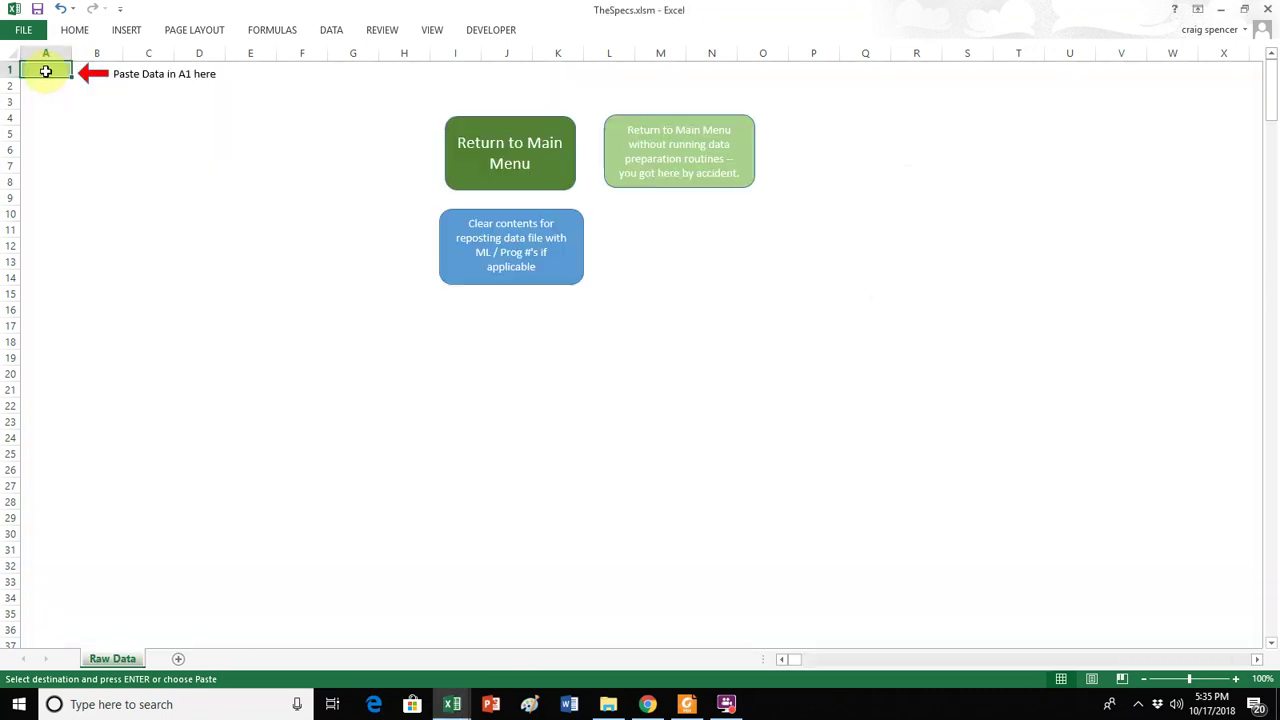
{"action": "right_click", "coordinate": [45, 68]}
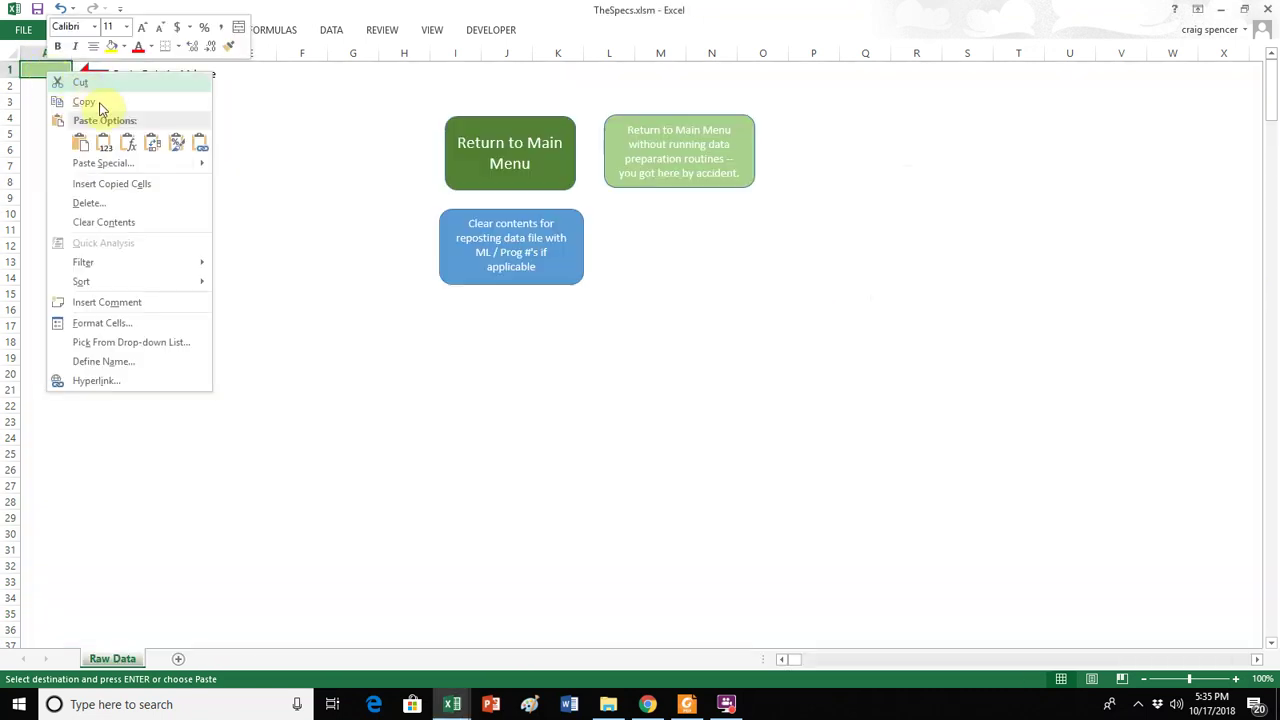
{"action": "left_click", "coordinate": [106, 146]}
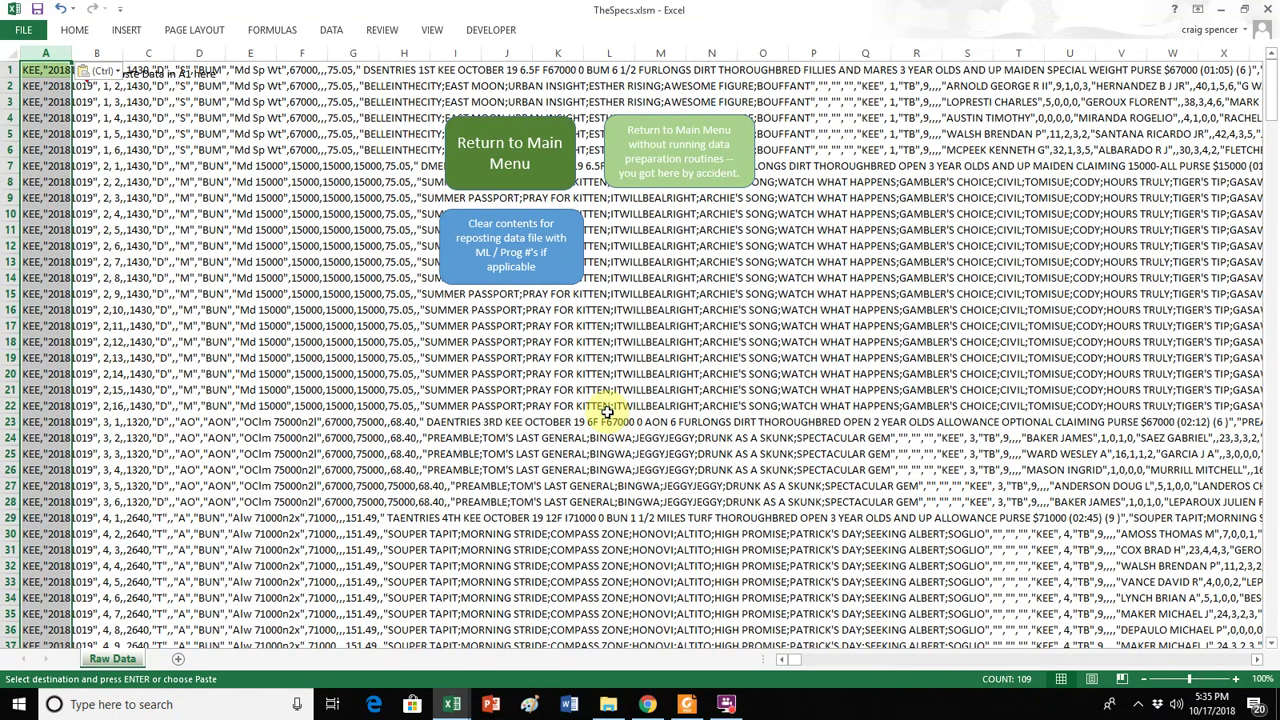
Clear the pasted data from the Raw Data sheet and close the KEE1019.DRF workbook
{"action": "key", "text": "Delete"}
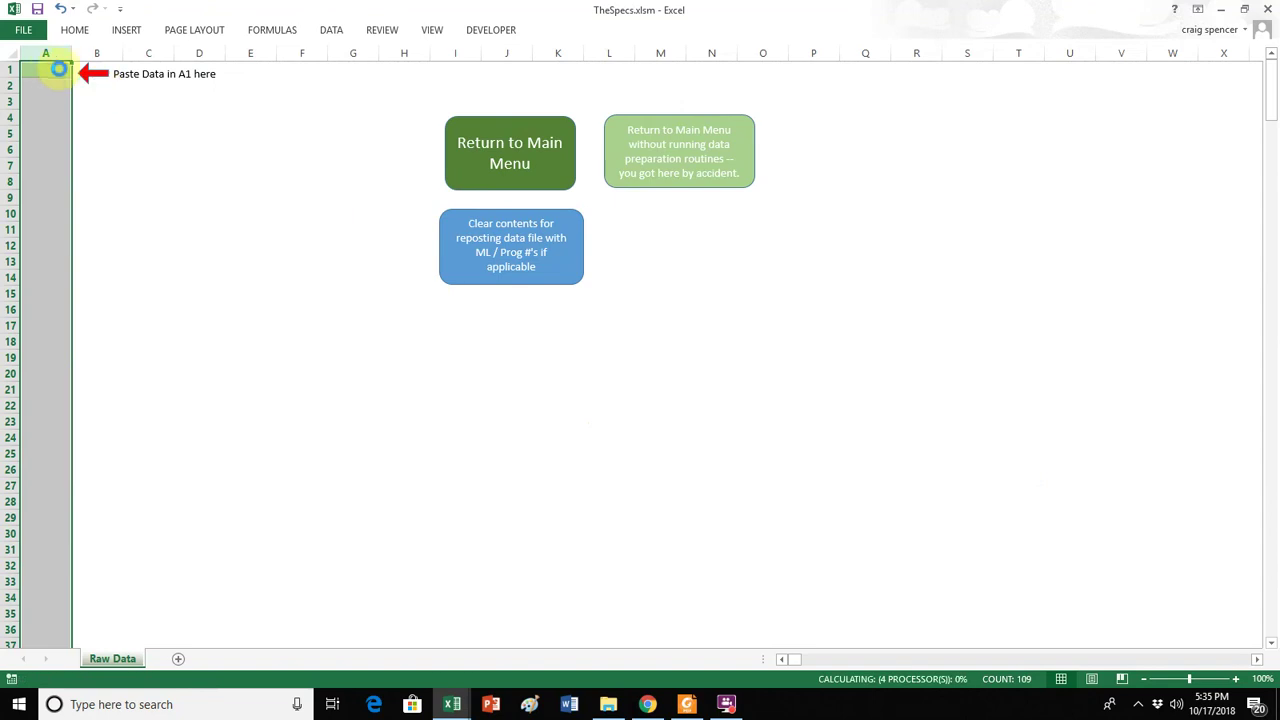
{"action": "left_click", "coordinate": [50, 68]}
{"action": "key", "text": "alt+Tab"}
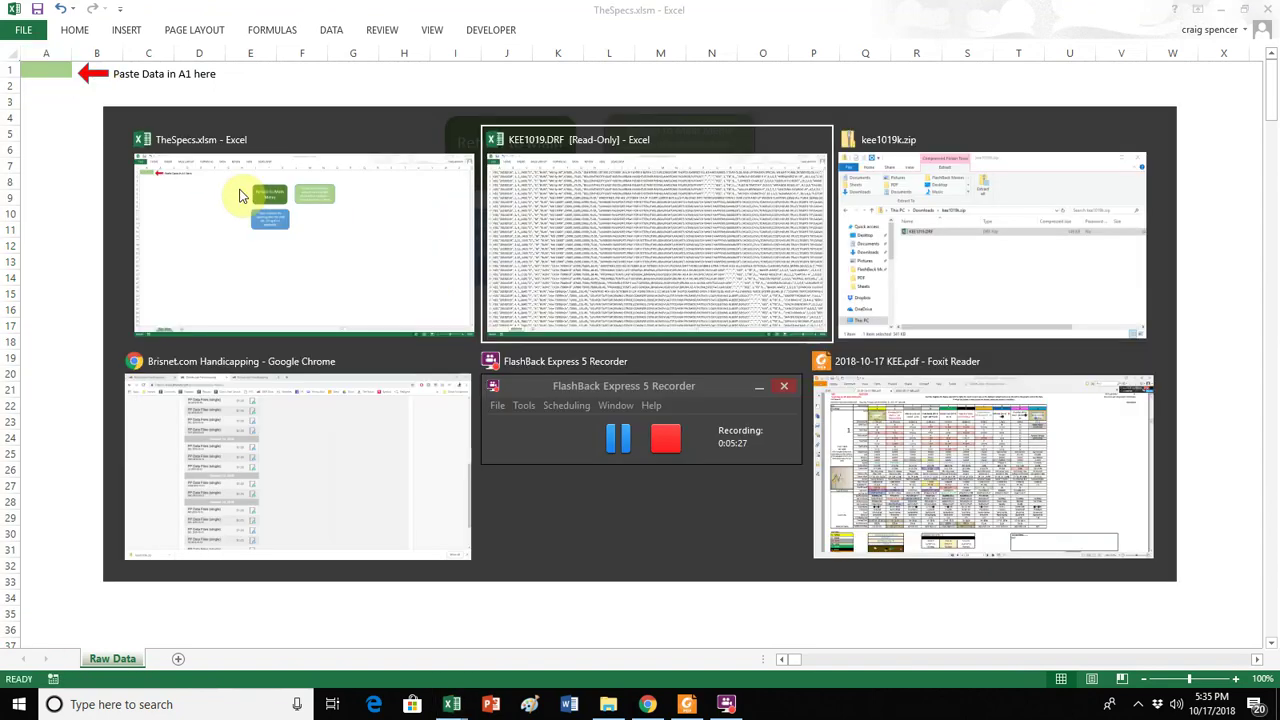
{"action": "left_click", "coordinate": [1267, 9]}
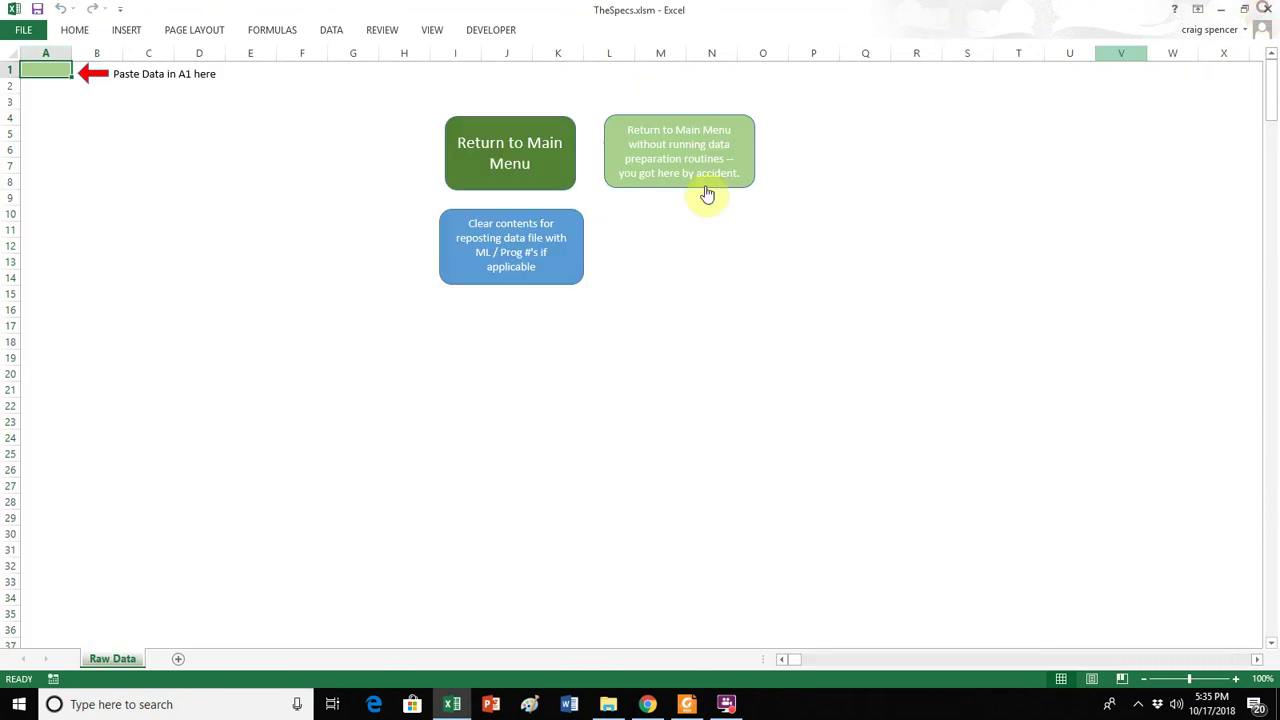
In File Explorer, copy KEE1019.DRF out of kee1019k.zip into the Downloads folder
{"action": "key", "text": "alt+Tab"}
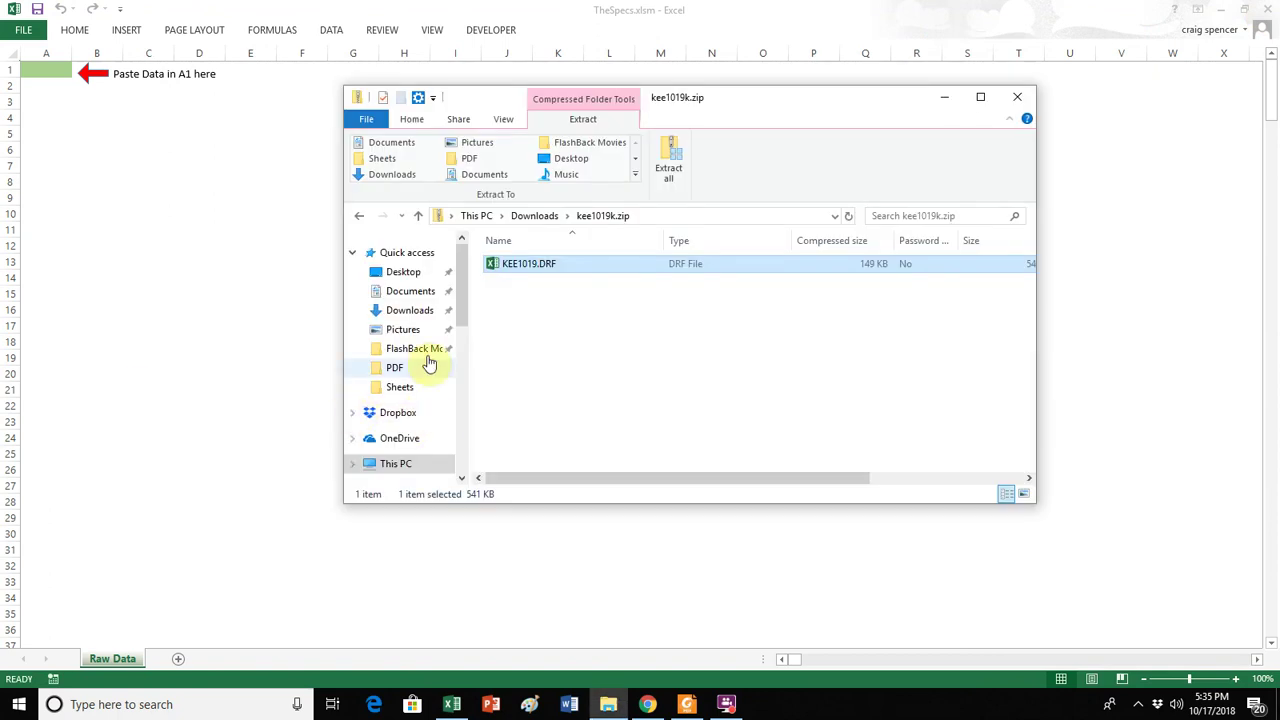
{"action": "right_click", "coordinate": [530, 266]}
{"action": "left_click", "coordinate": [576, 322]}
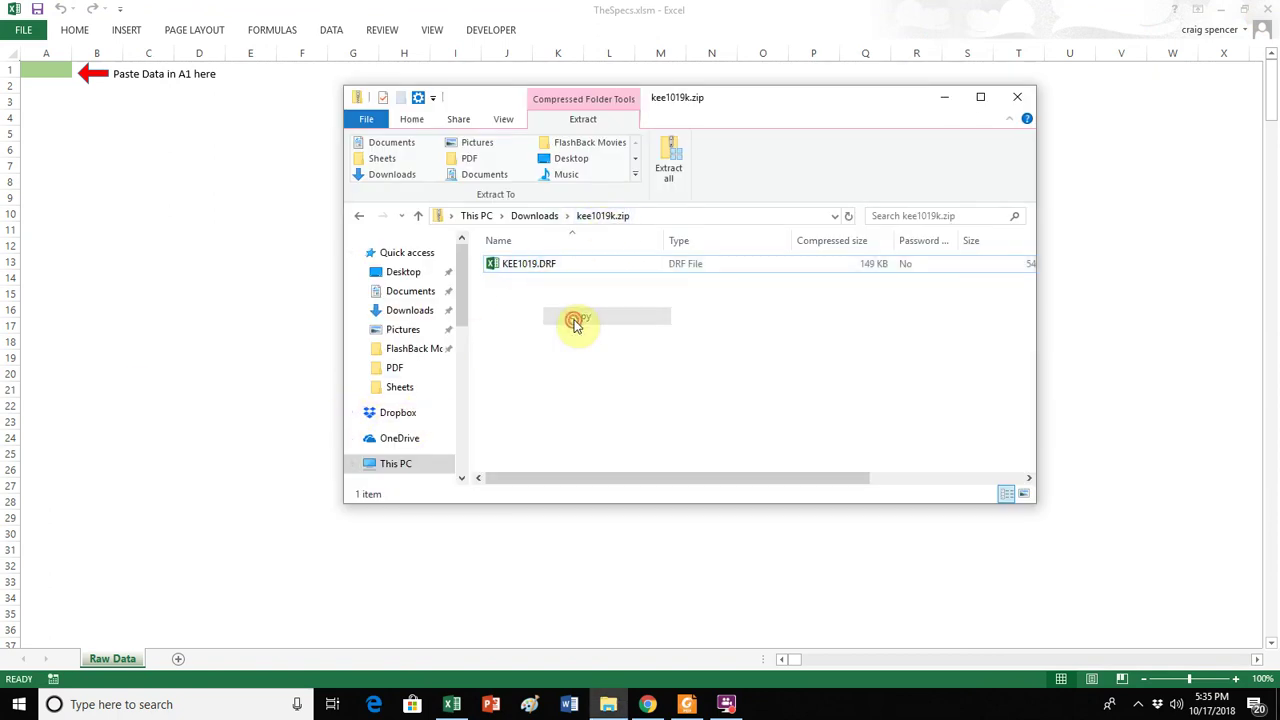
{"action": "left_click", "coordinate": [535, 216]}
{"action": "right_click", "coordinate": [530, 410]}
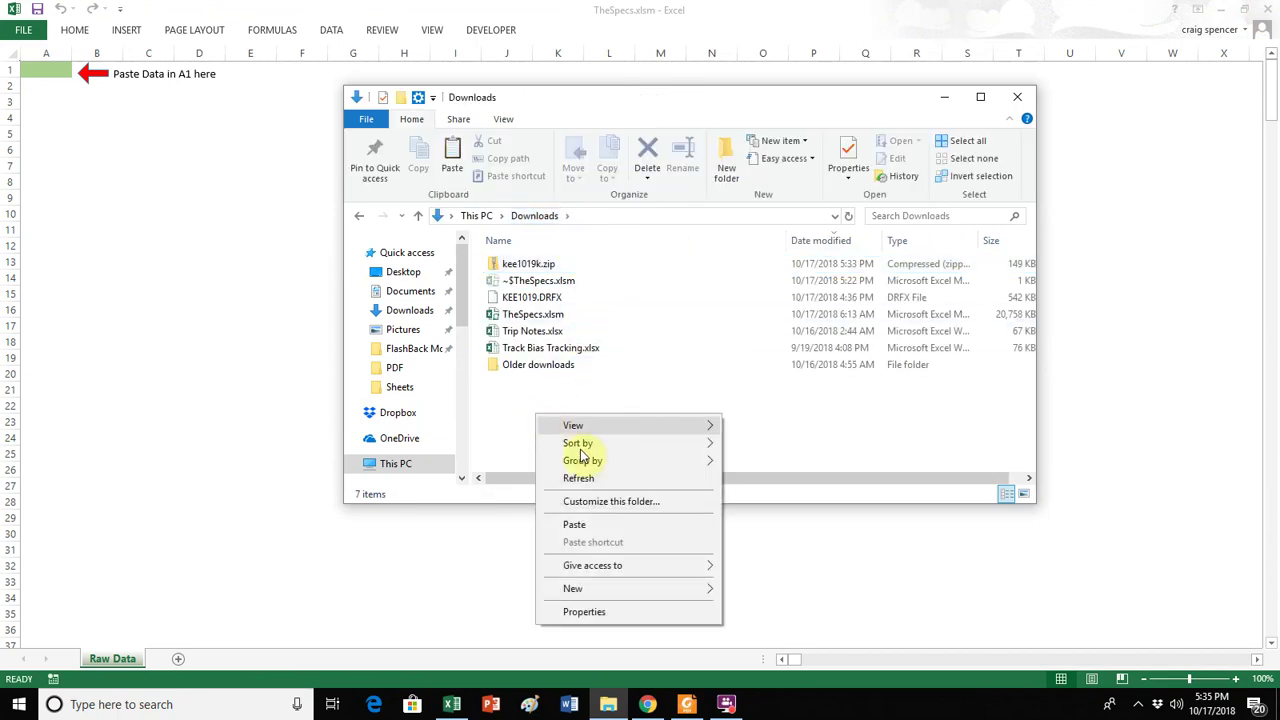
{"action": "left_click", "coordinate": [574, 524]}
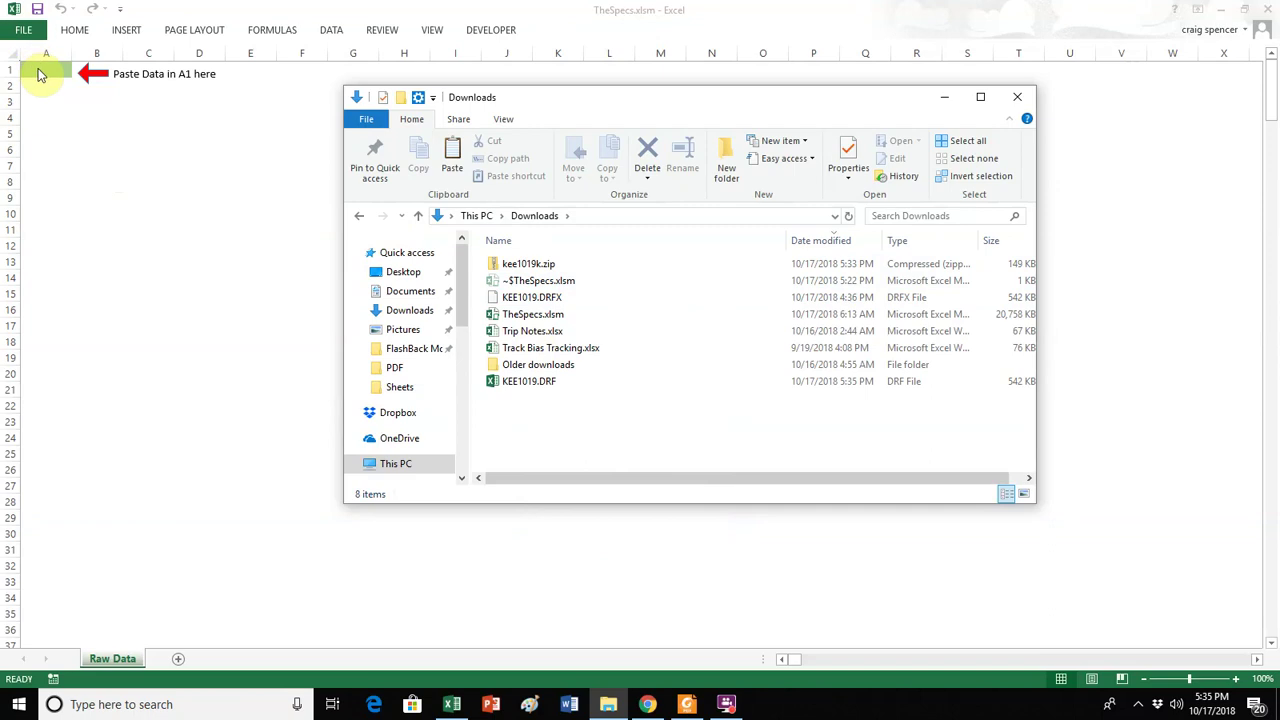
Return to TheSpecs.xlsm and open KEE1019.DRFX from the Downloads folder, showing all file types in the Open dialog
{"action": "left_click", "coordinate": [556, 268]}
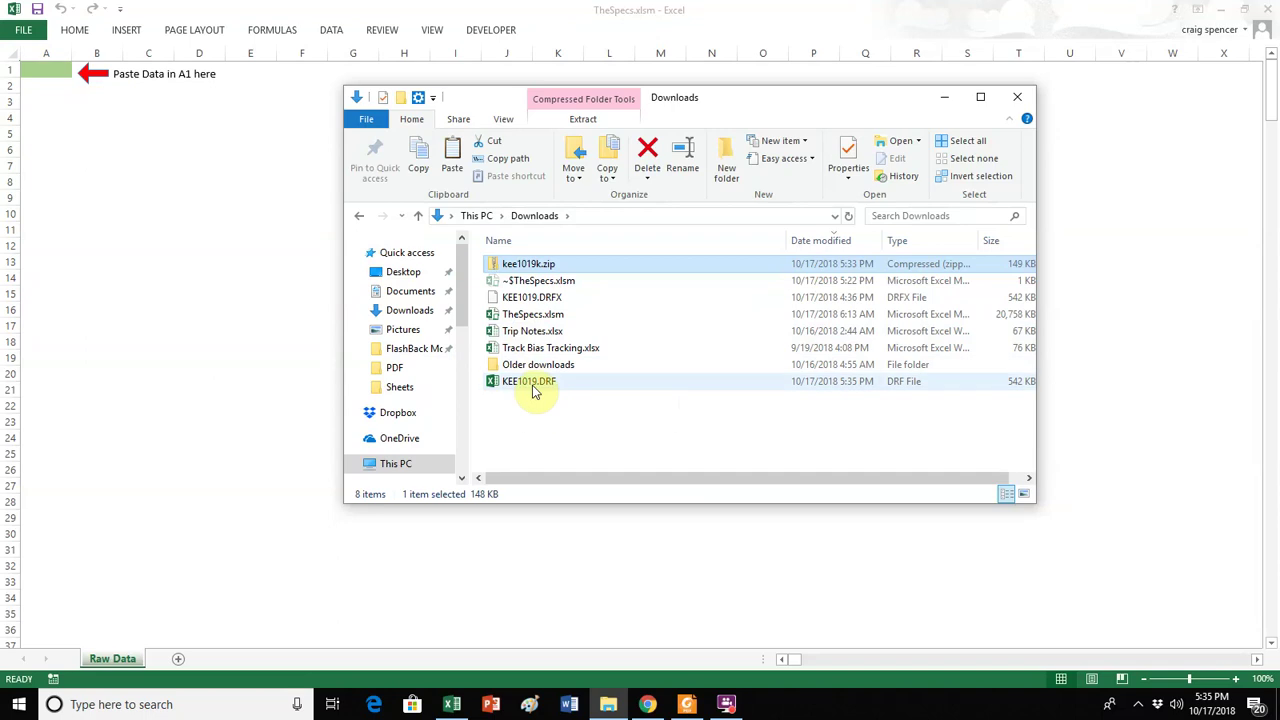
{"action": "left_click", "coordinate": [49, 65]}
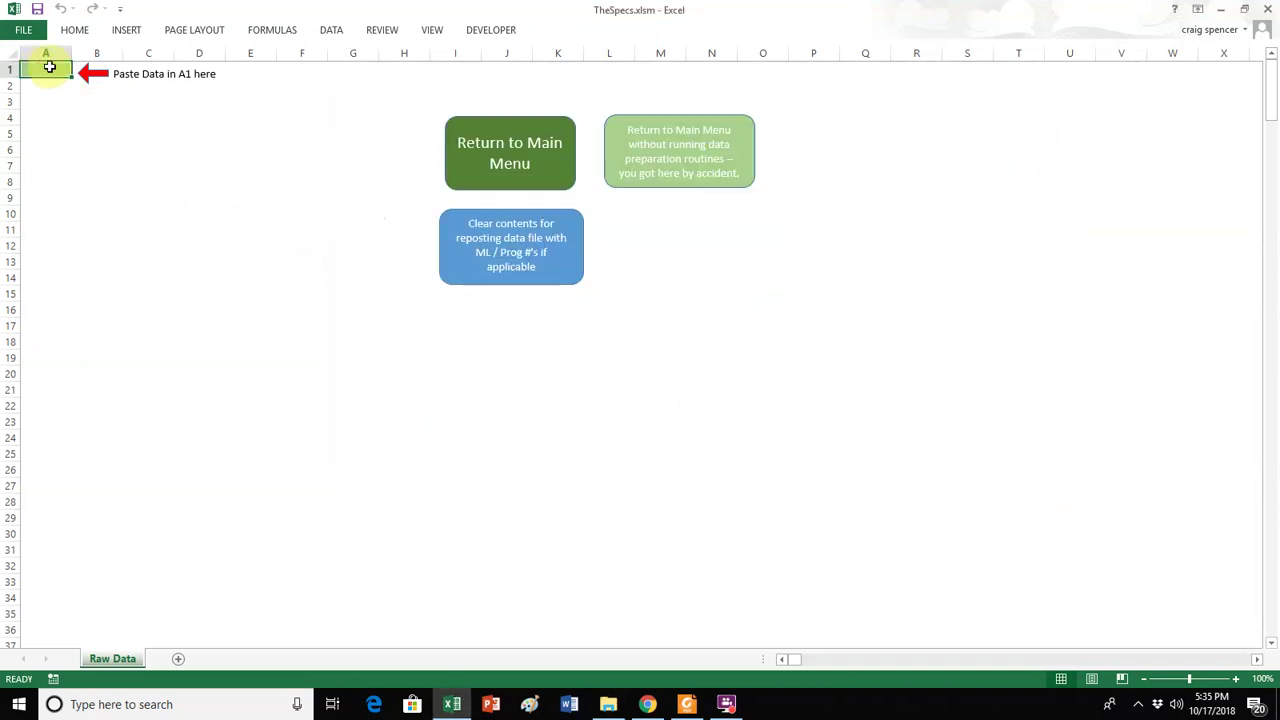
{"action": "key", "text": "alt+f"}
{"action": "key", "text": "o"}
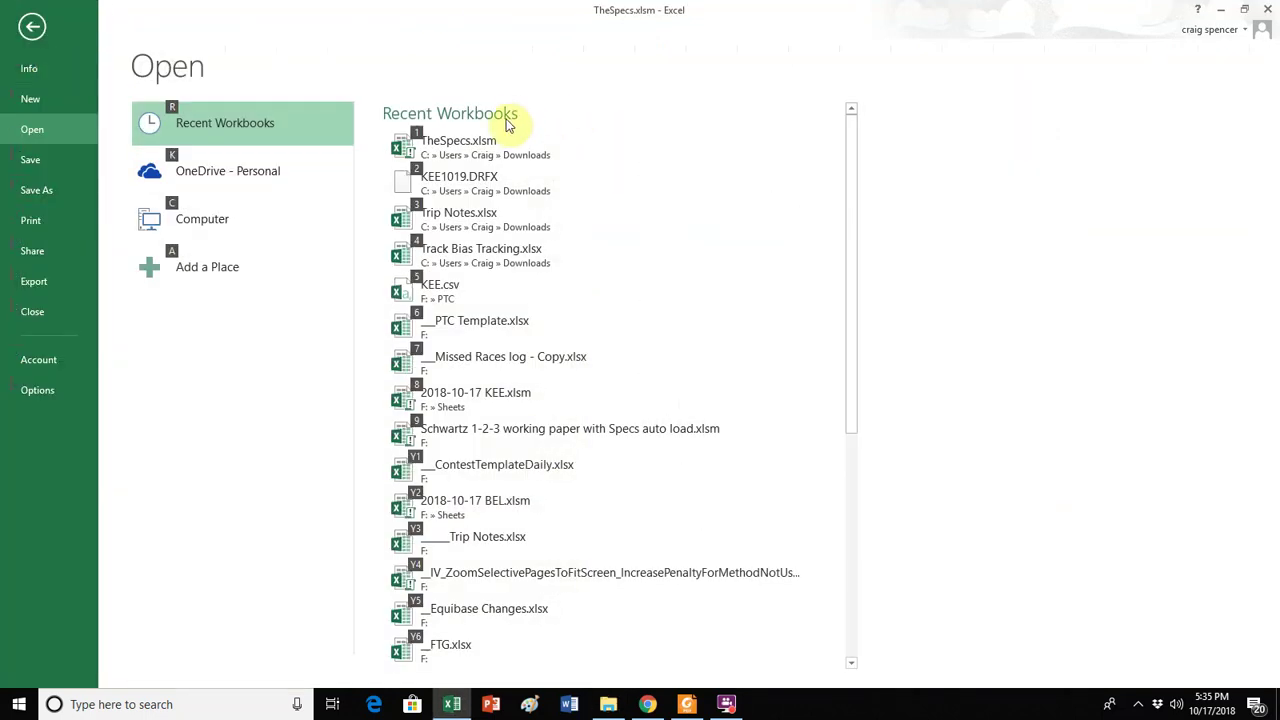
{"action": "left_click", "coordinate": [210, 228]}
{"action": "left_click", "coordinate": [478, 186]}
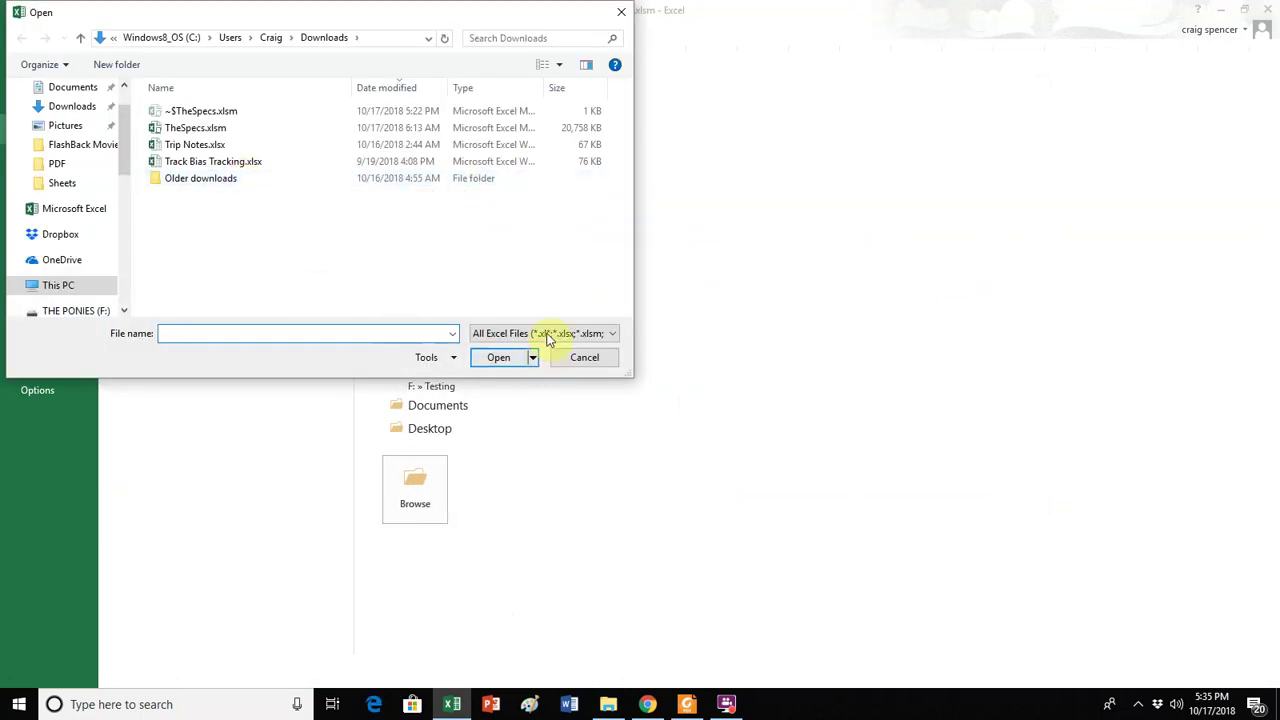
{"action": "left_click", "coordinate": [545, 334]}
{"action": "left_click", "coordinate": [528, 350]}
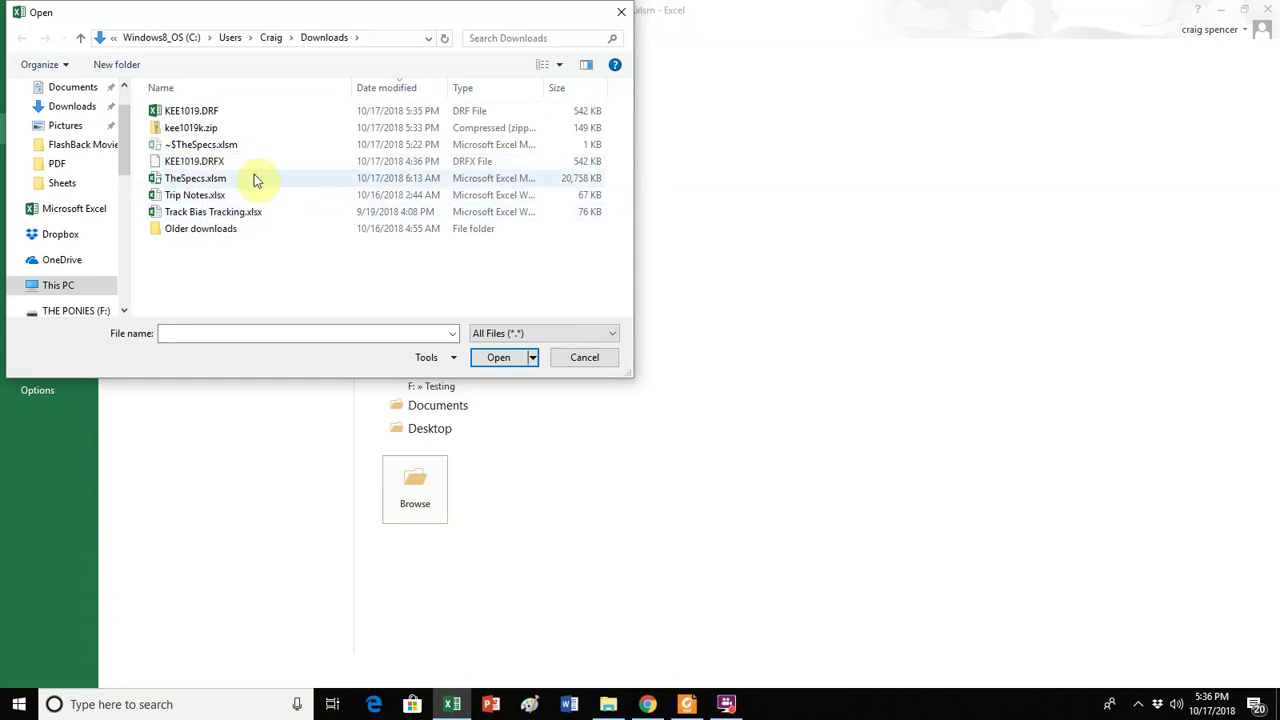
{"action": "double_click", "coordinate": [197, 165]}
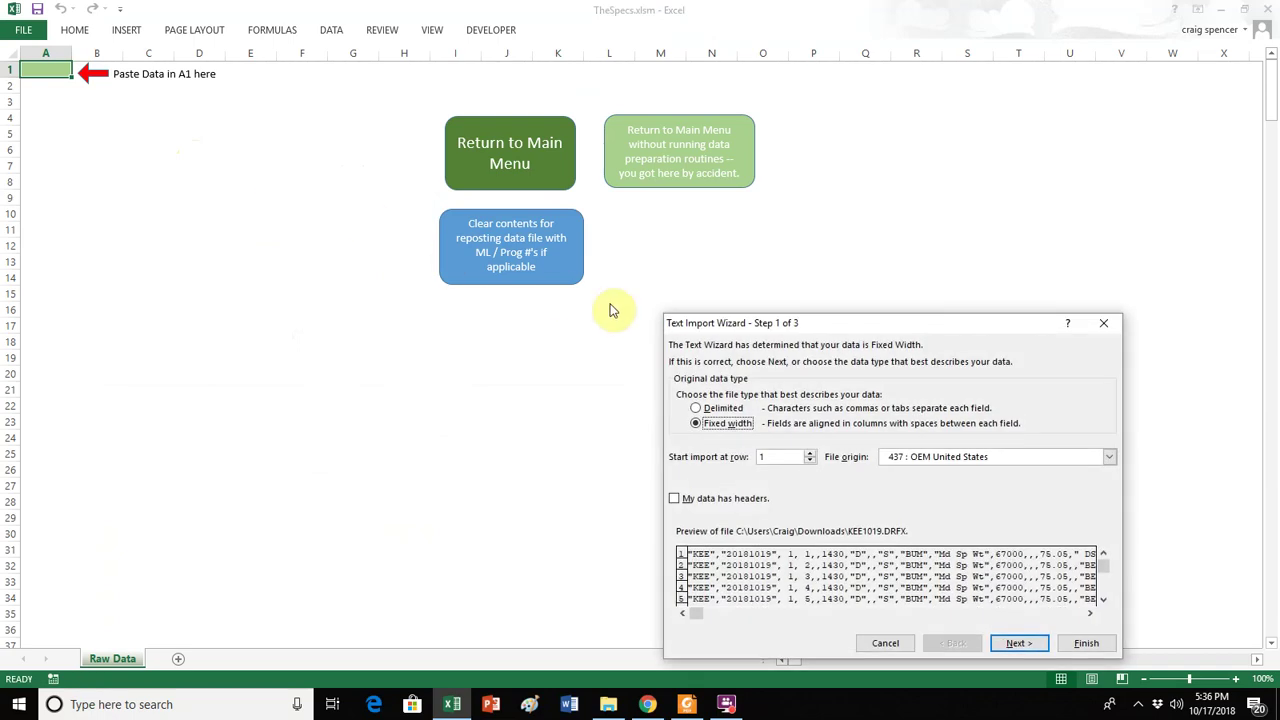
Import KEE1019.DRFX as Delimited data and finish the Text Import Wizard with its remaining default settings
{"action": "left_click_drag", "start_coordinate": [754, 325], "coordinate": [725, 268]}
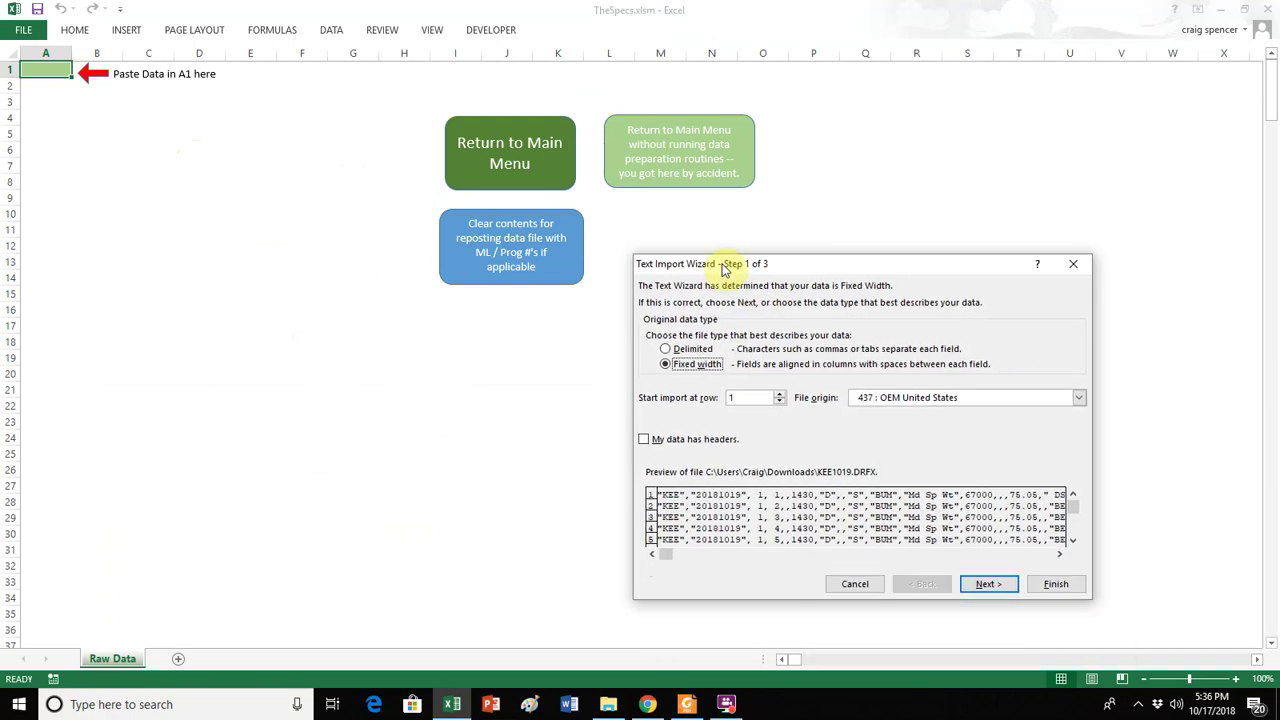
{"action": "left_click", "coordinate": [665, 350]}
{"action": "left_click", "coordinate": [1058, 586]}
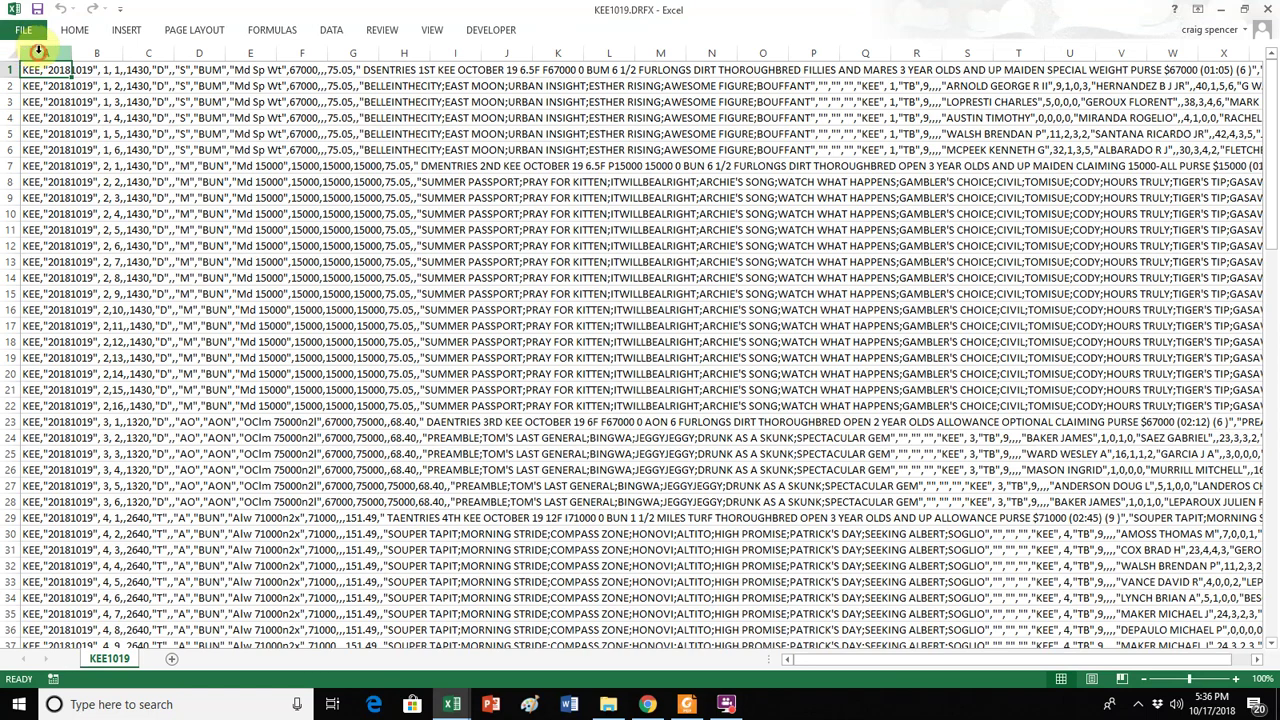
Copy column A of KEE1019.DRFX and paste it as values at A1 of TheSpecs' Raw Data sheet
{"action": "left_click", "coordinate": [38, 52]}
{"action": "key", "text": "ctrl+c"}
{"action": "right_click", "coordinate": [47, 58]}
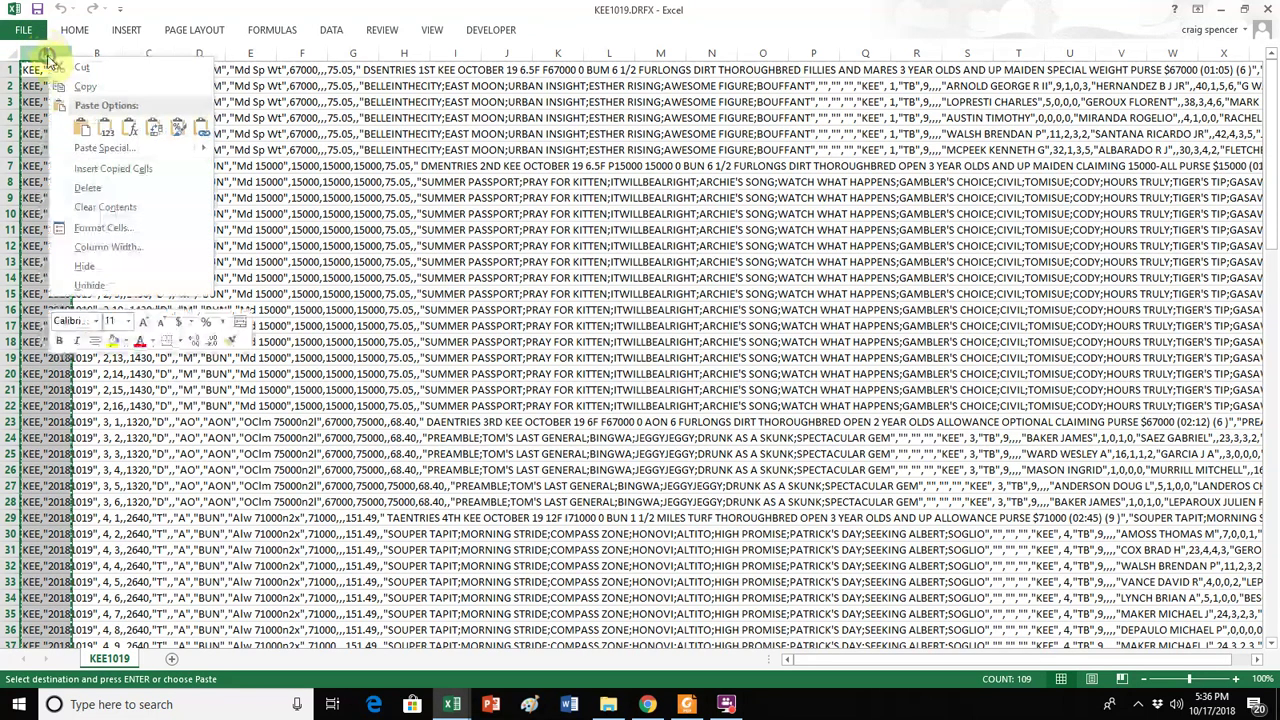
{"action": "left_click", "coordinate": [86, 87]}
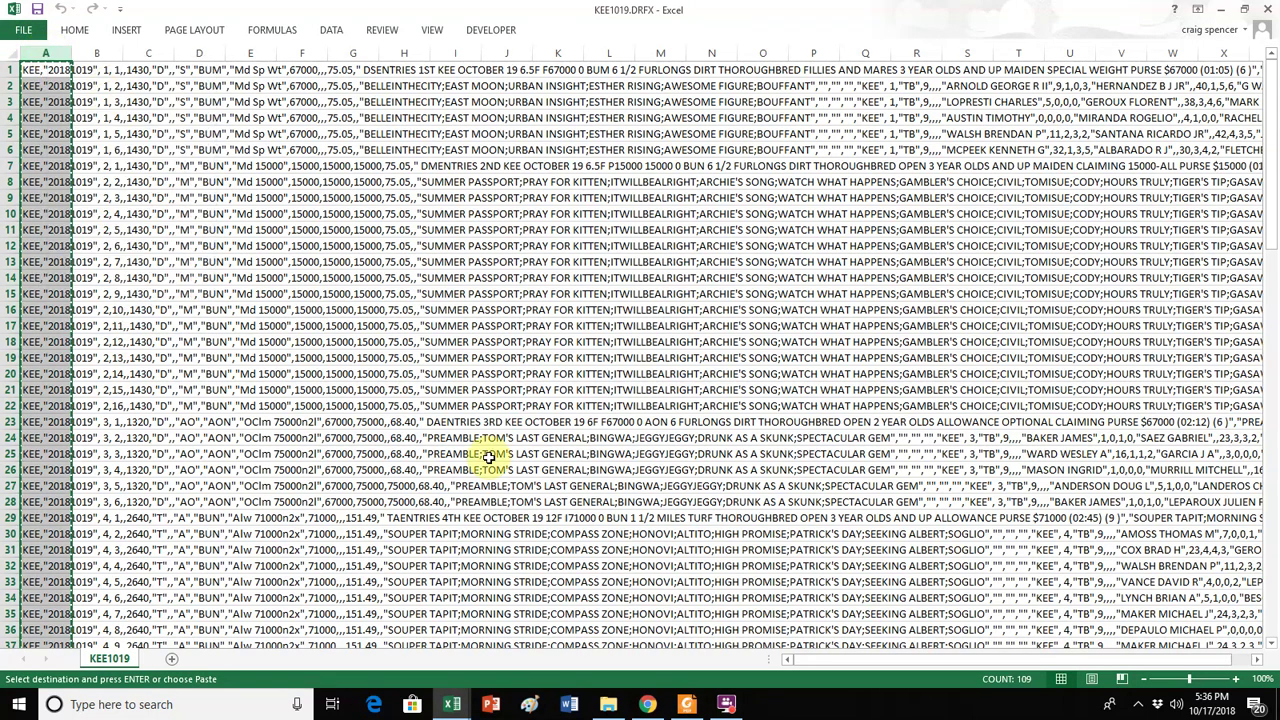
{"action": "left_click", "coordinate": [461, 710]}
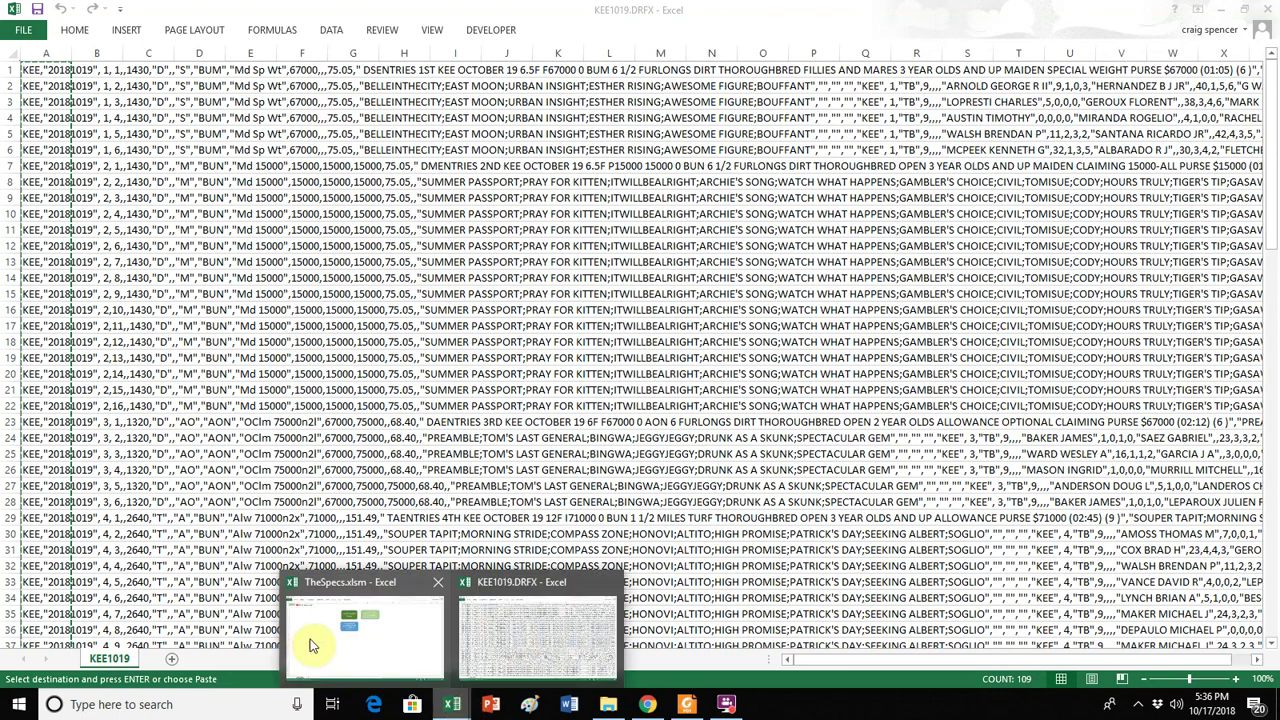
{"action": "left_click", "coordinate": [320, 641]}
{"action": "left_click", "coordinate": [52, 69]}
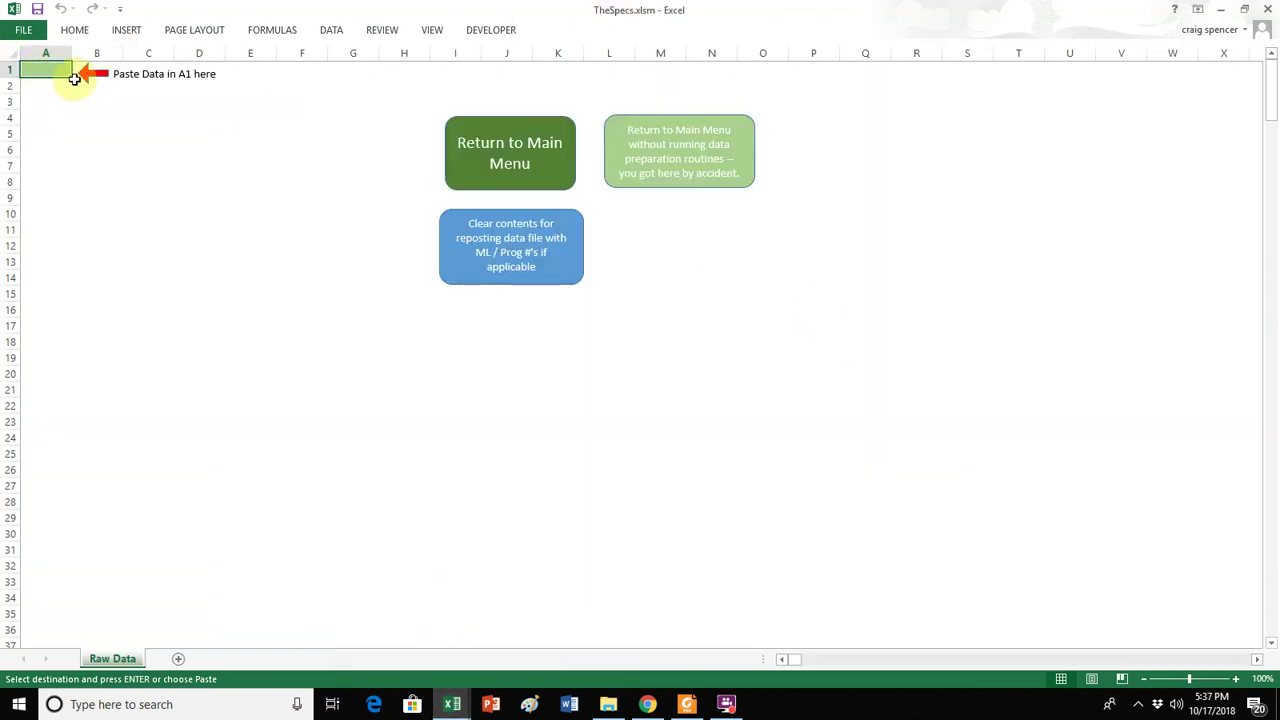
{"action": "right_click", "coordinate": [55, 70]}
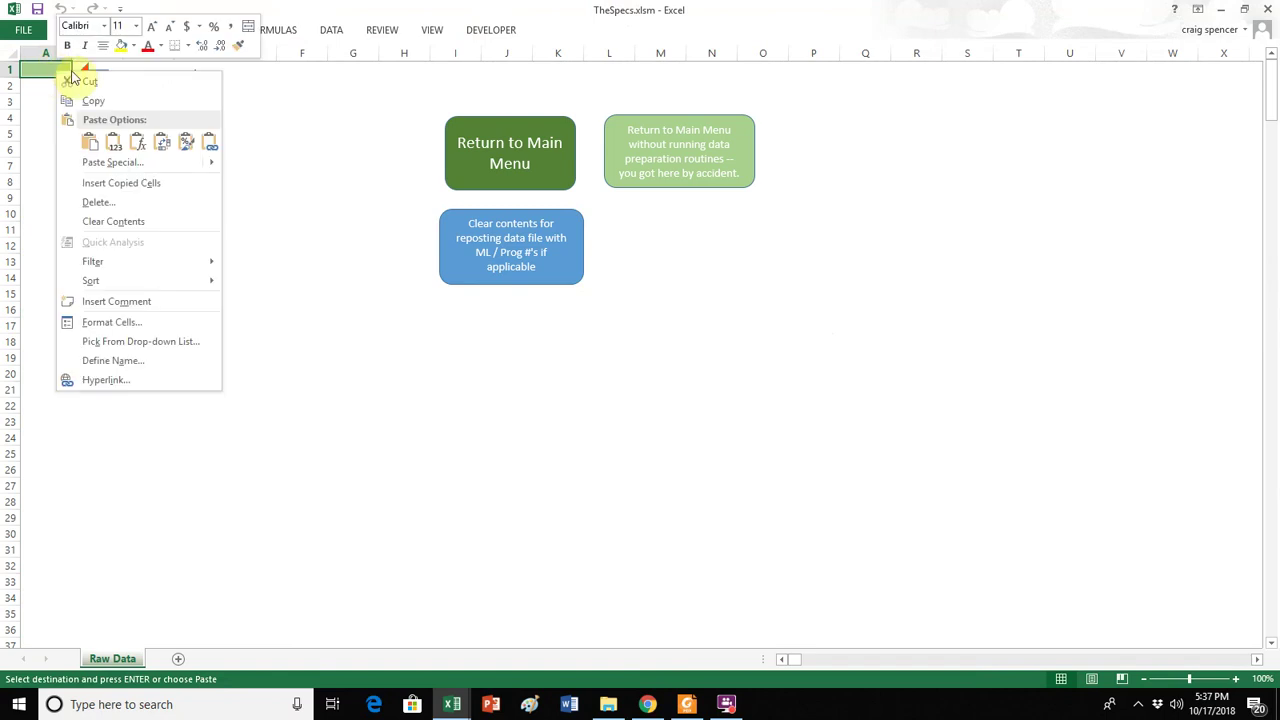
{"action": "left_click", "coordinate": [122, 140]}
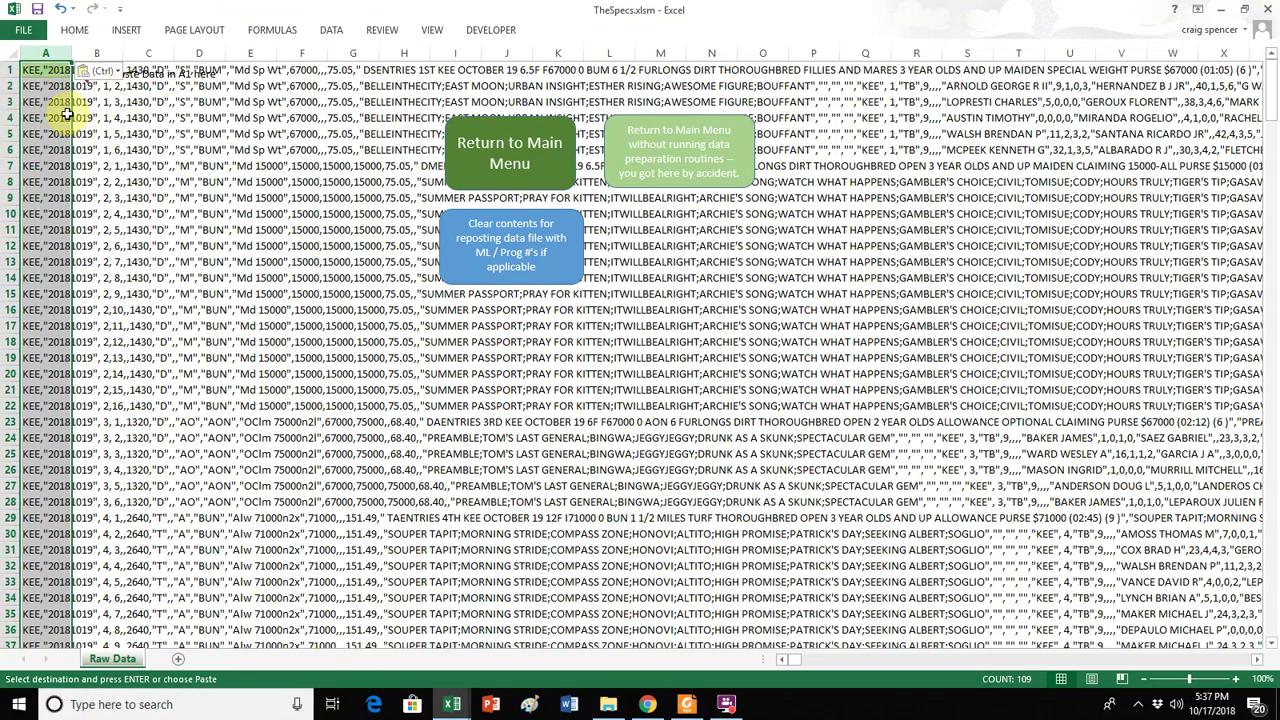
Try leaving Raw Data for the main menu without running the data preparation routines, reopening the sheet each time
{"action": "left_click", "coordinate": [667, 160]}
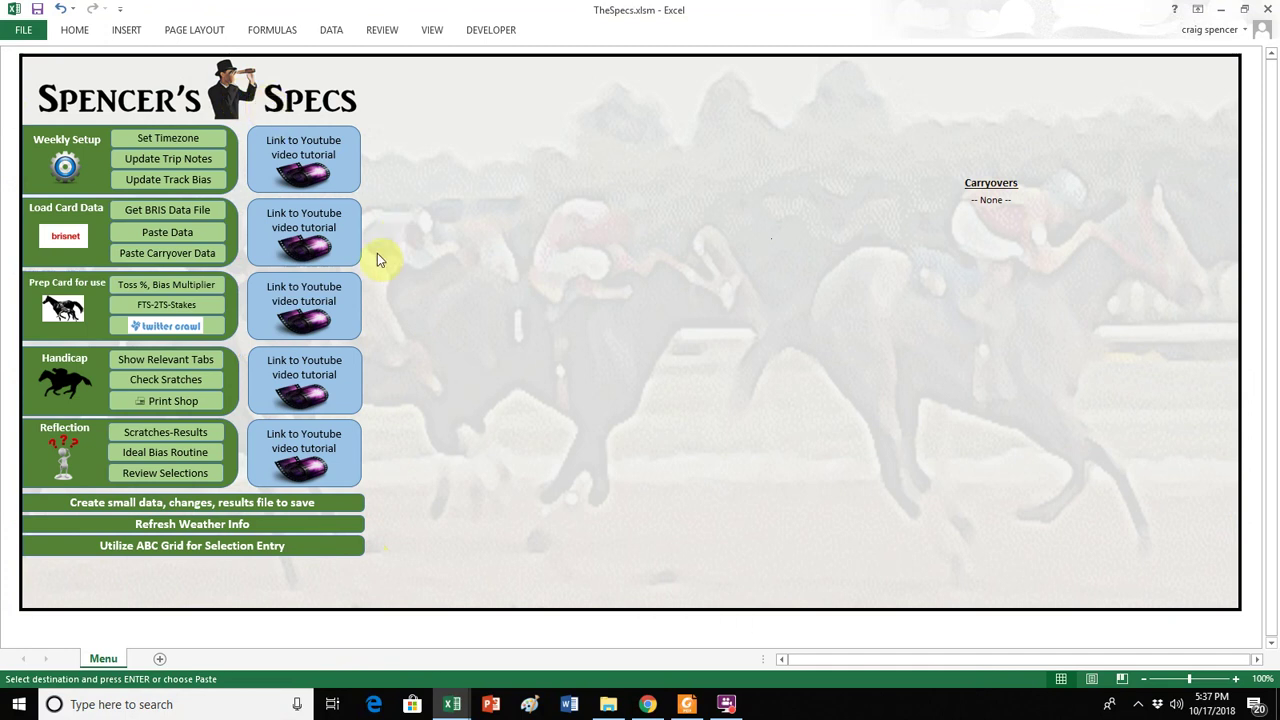
{"action": "left_click", "coordinate": [191, 231]}
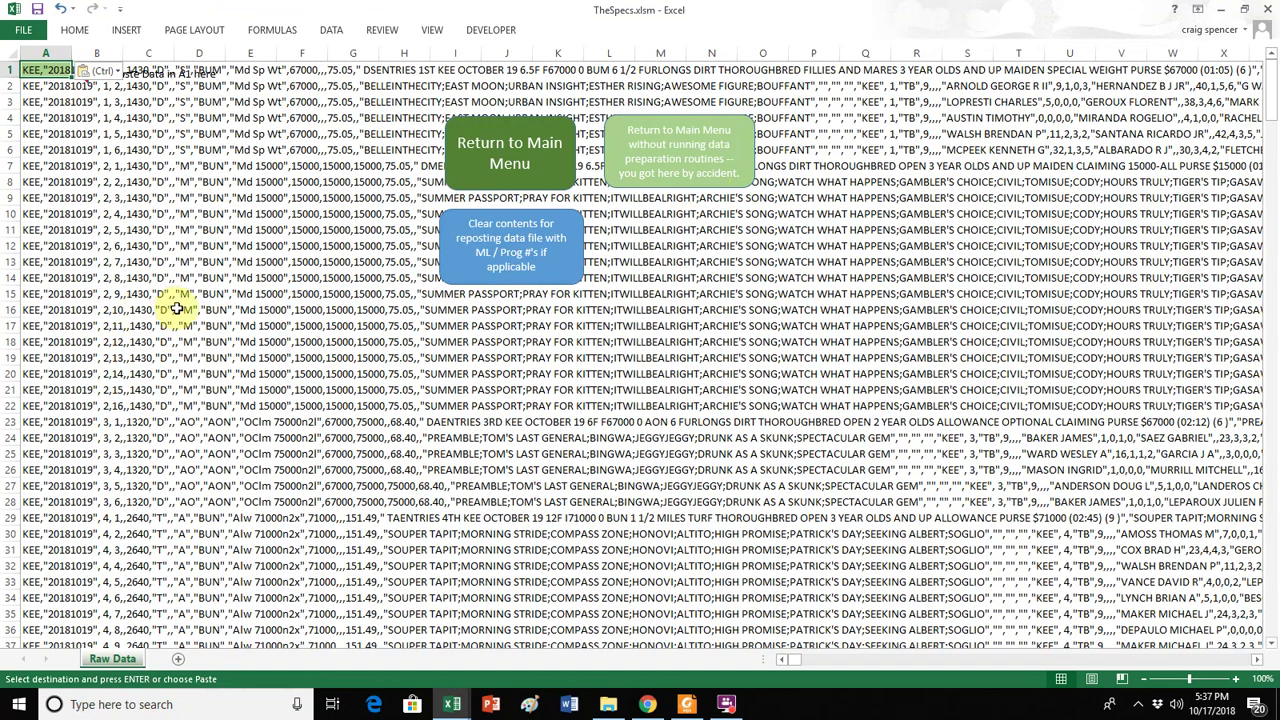
{"action": "left_click", "coordinate": [700, 165]}
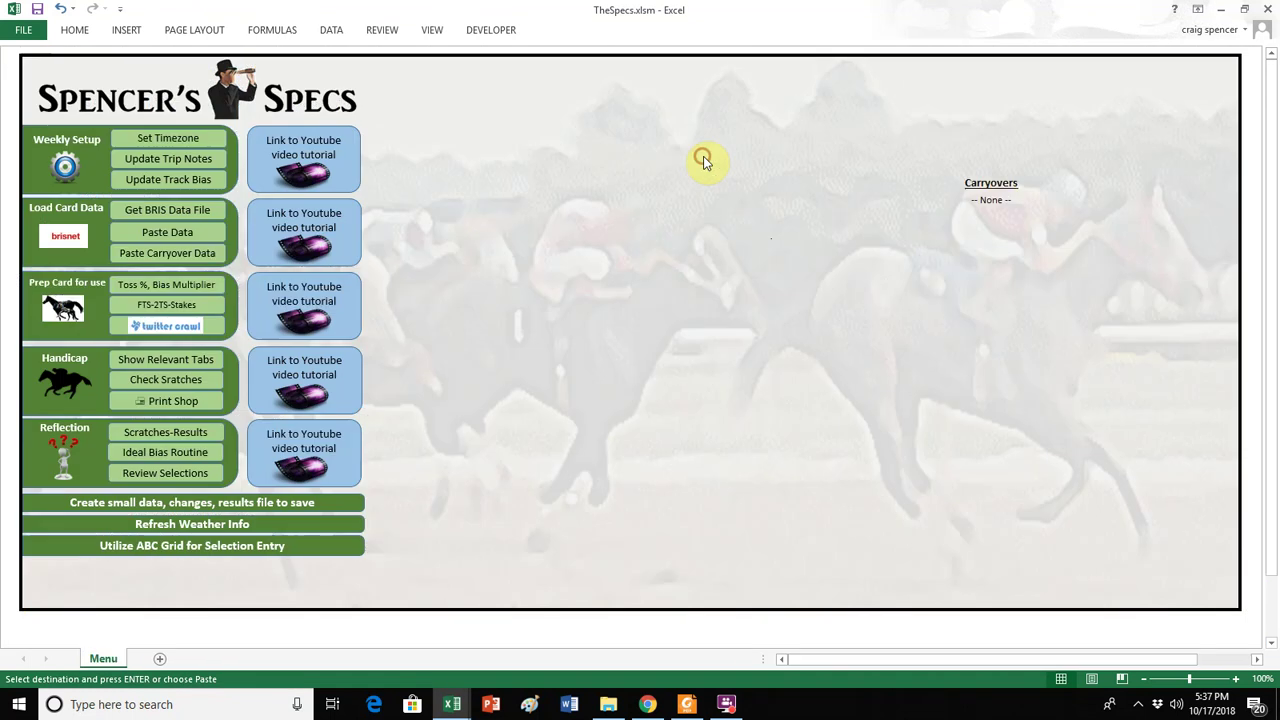
{"action": "left_click", "coordinate": [192, 240]}
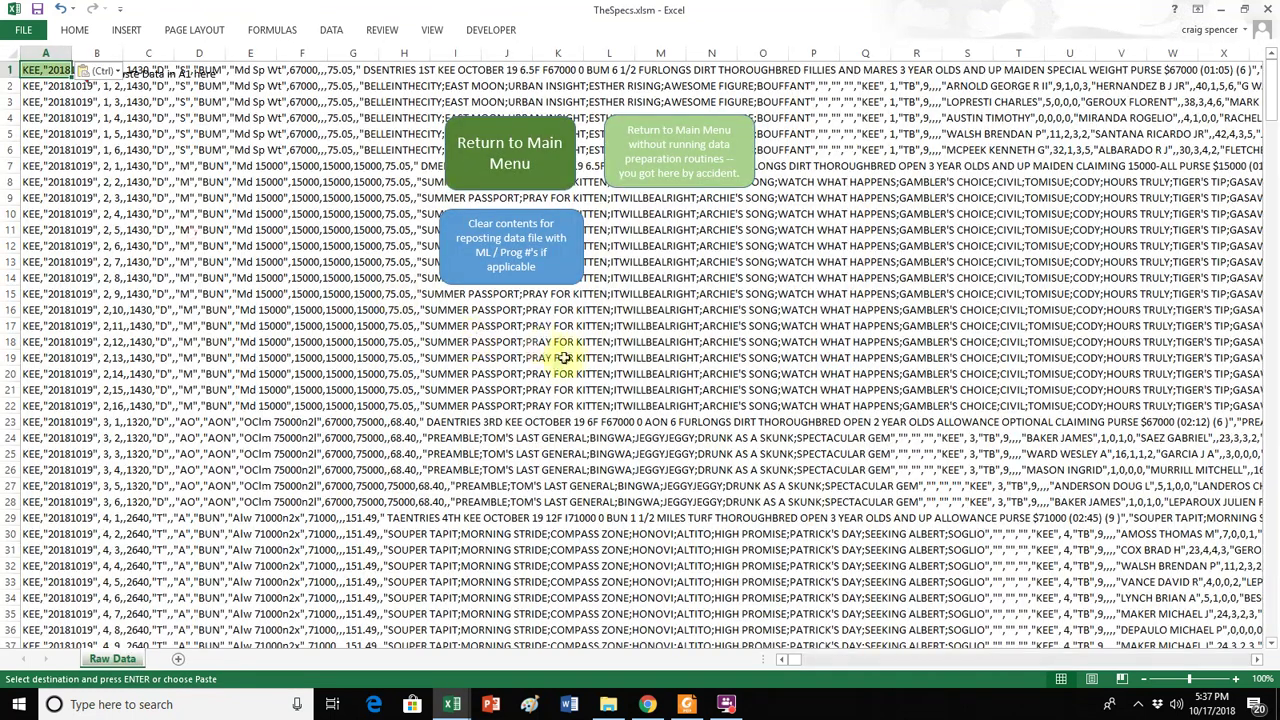
Return to the main menu from Raw Data while running the data preparation routines on the pasted card
{"action": "left_click", "coordinate": [492, 163]}
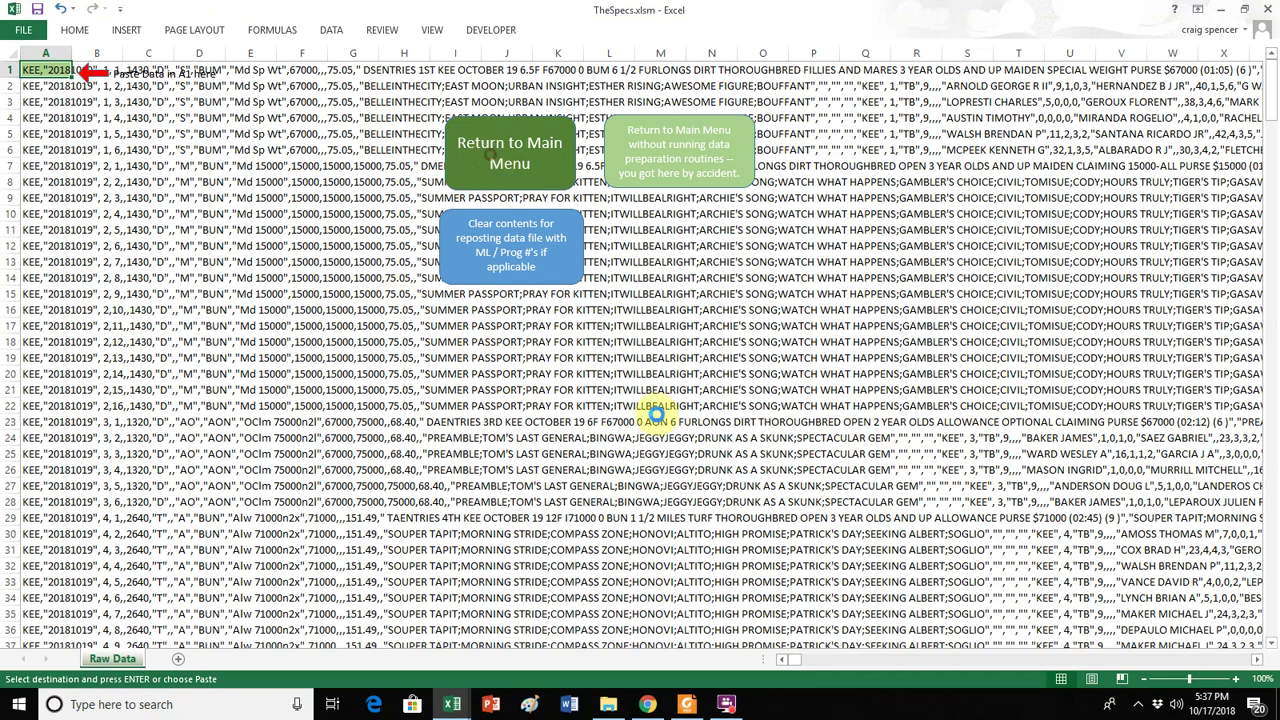
Switch to File Explorer and open KEE1019.DRFX from Downloads, making Excel 2013 the default app for .DRFX files
{"action": "left_click", "coordinate": [607, 706]}
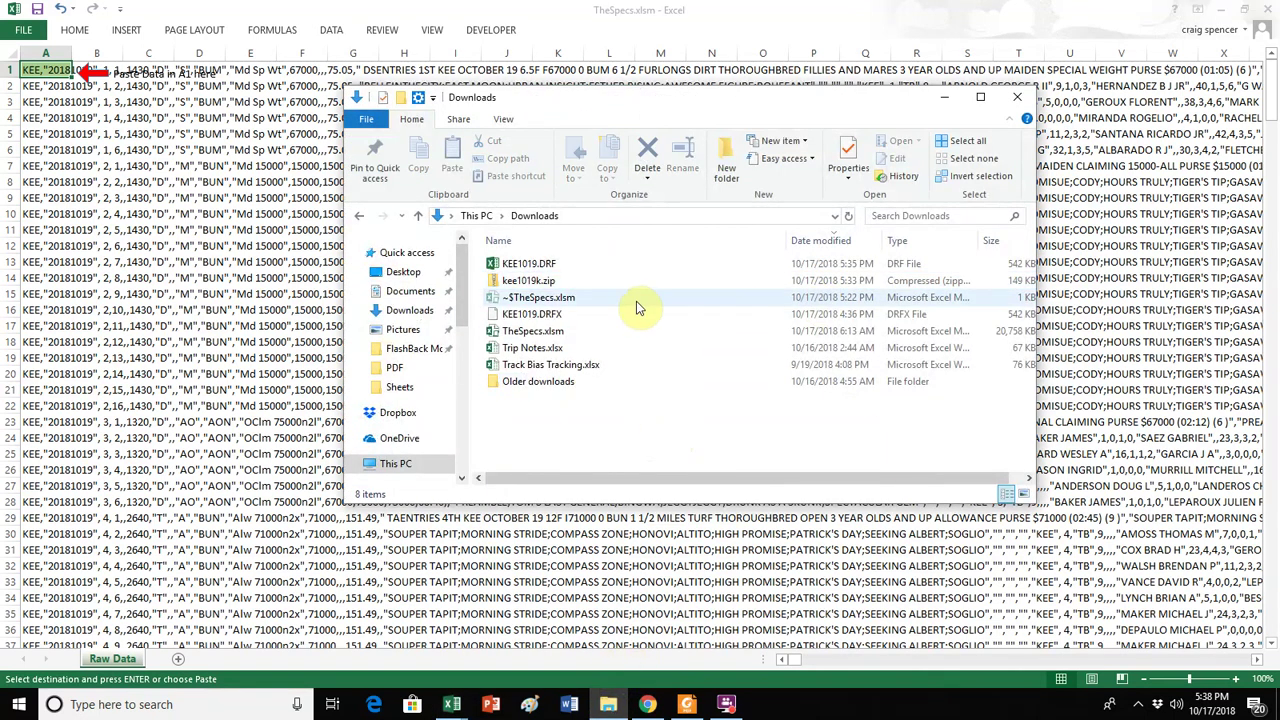
{"action": "left_click", "coordinate": [519, 316]}
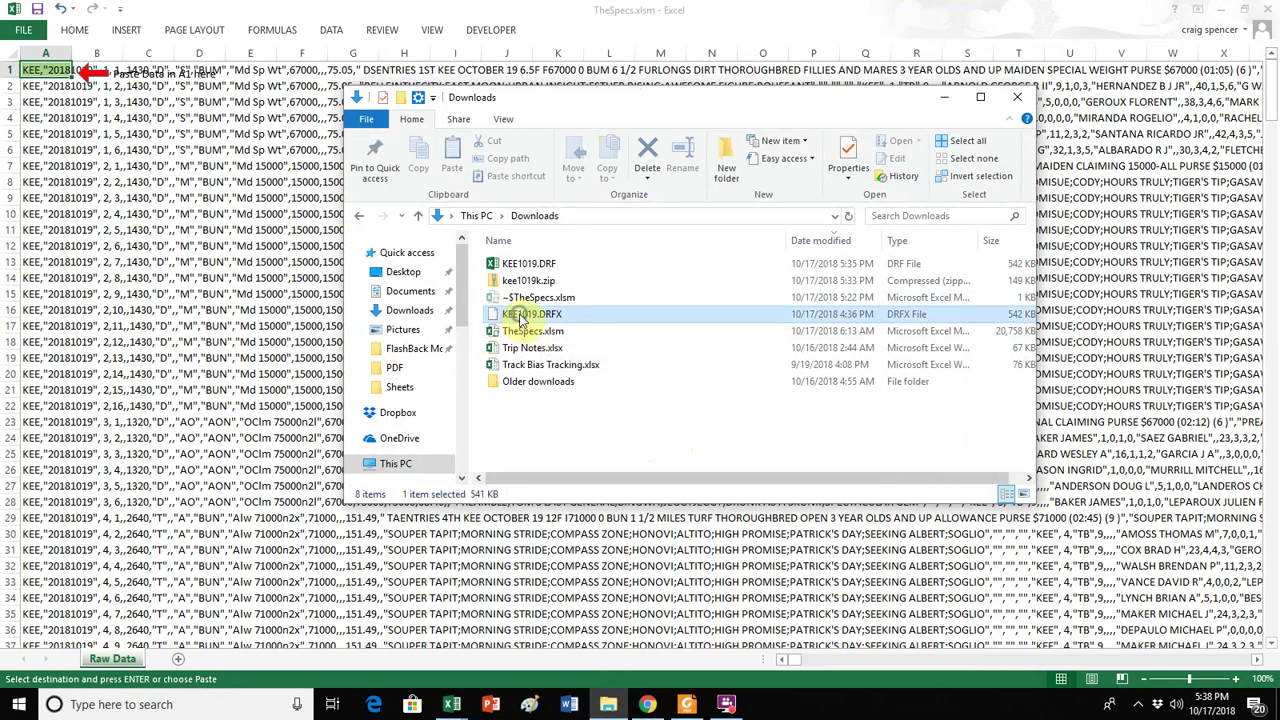
{"action": "right_click", "coordinate": [519, 316]}
{"action": "left_click", "coordinate": [575, 323]}
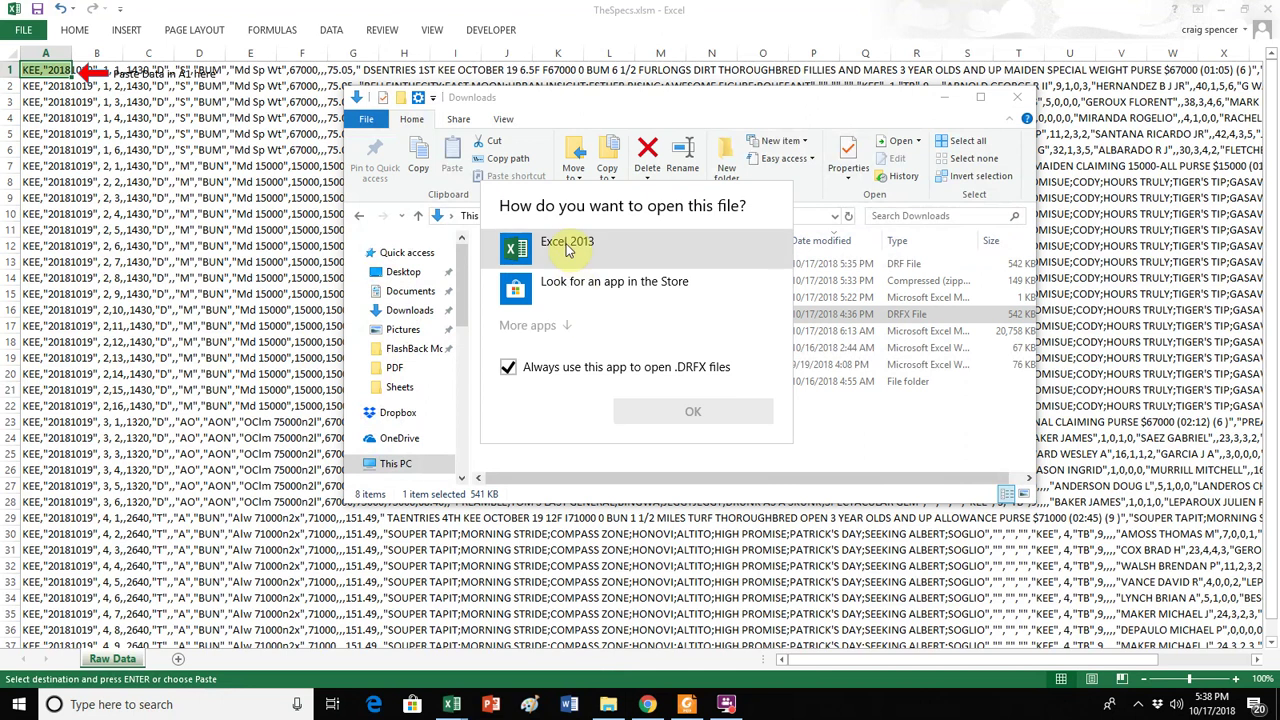
{"action": "left_click", "coordinate": [566, 248]}
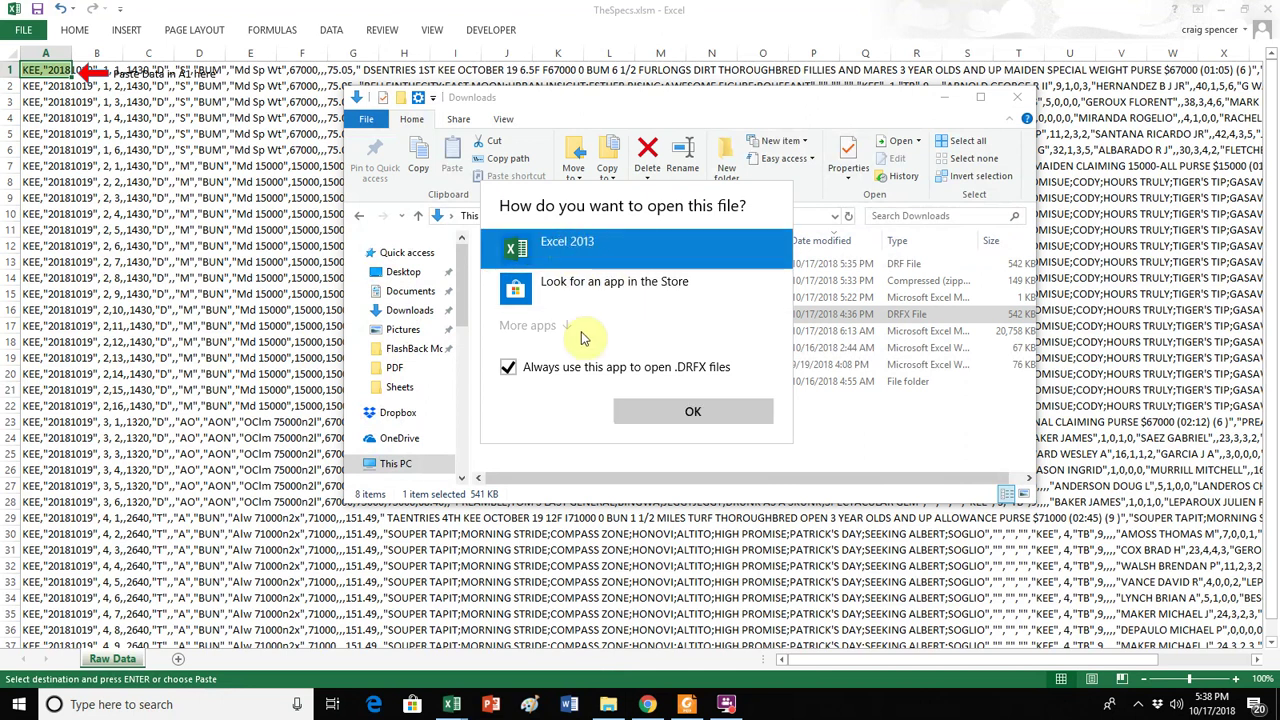
{"action": "left_click", "coordinate": [693, 412]}
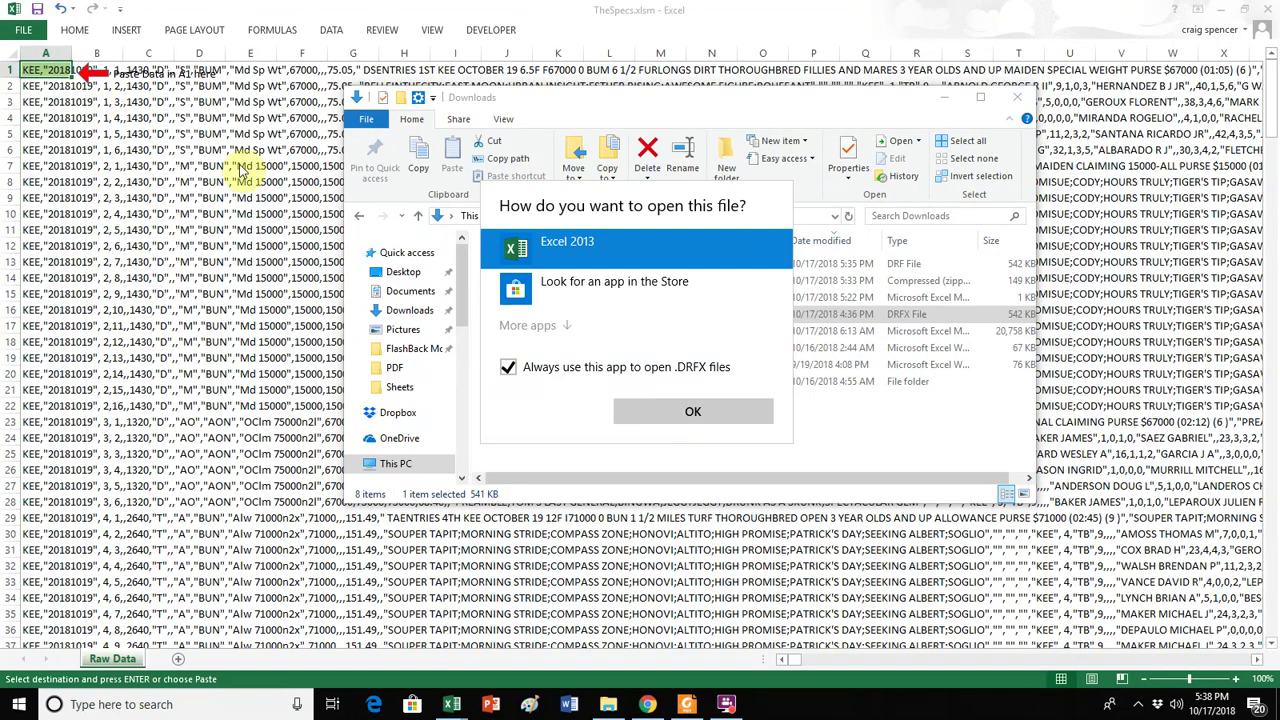
{"action": "left_click", "coordinate": [678, 415]}
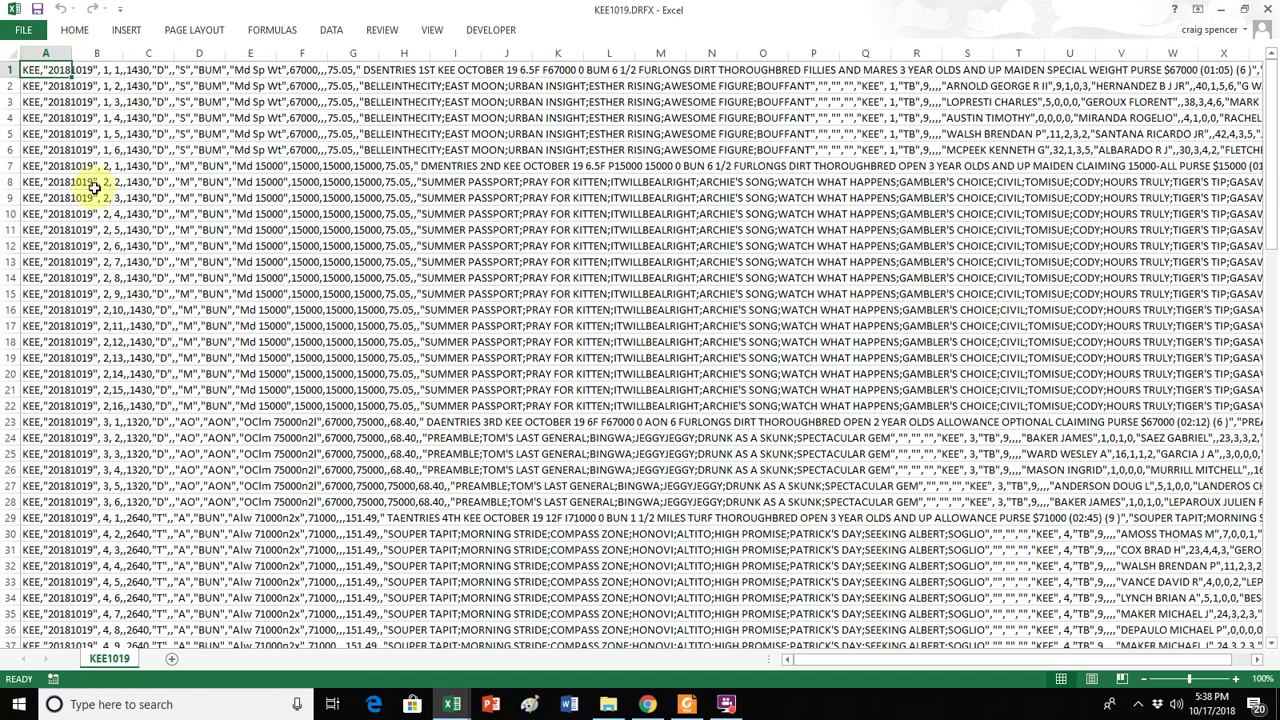
Switch back to TheSpecs.xlsm, reopen its Raw Data sheet and clear the contents for reposting the data file
{"action": "key", "text": "alt+Tab"}
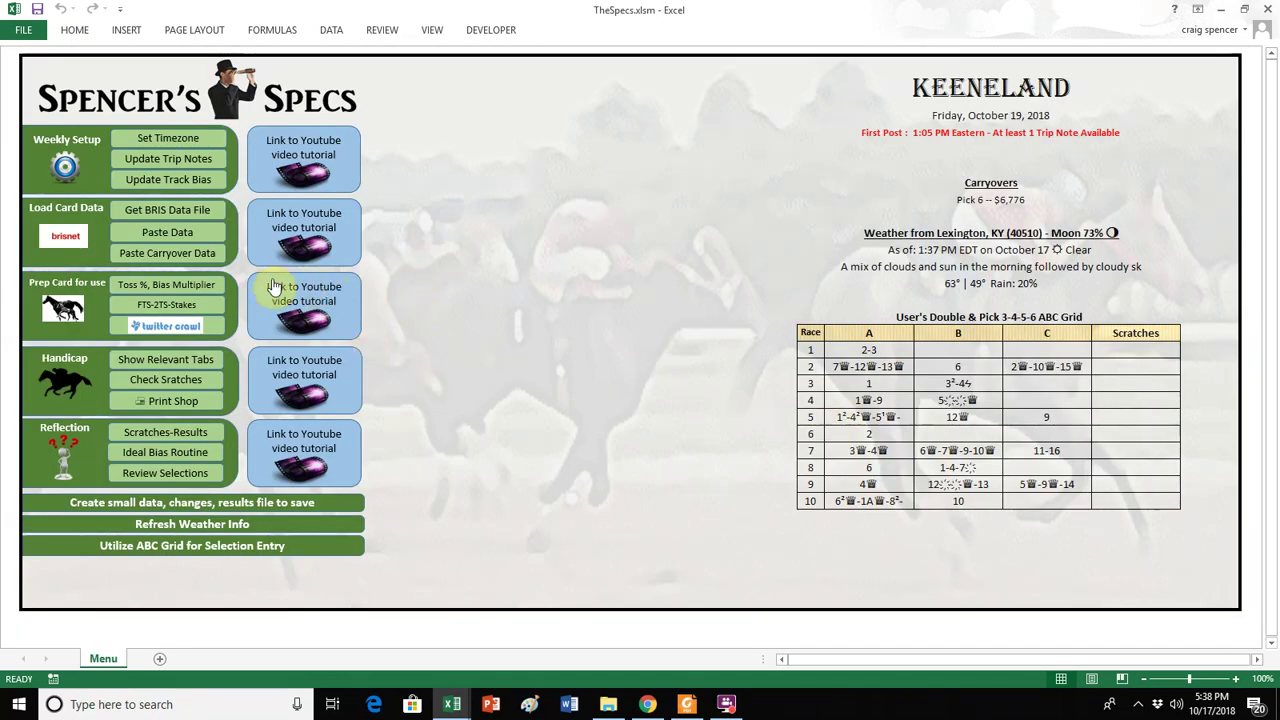
{"action": "left_click", "coordinate": [177, 236]}
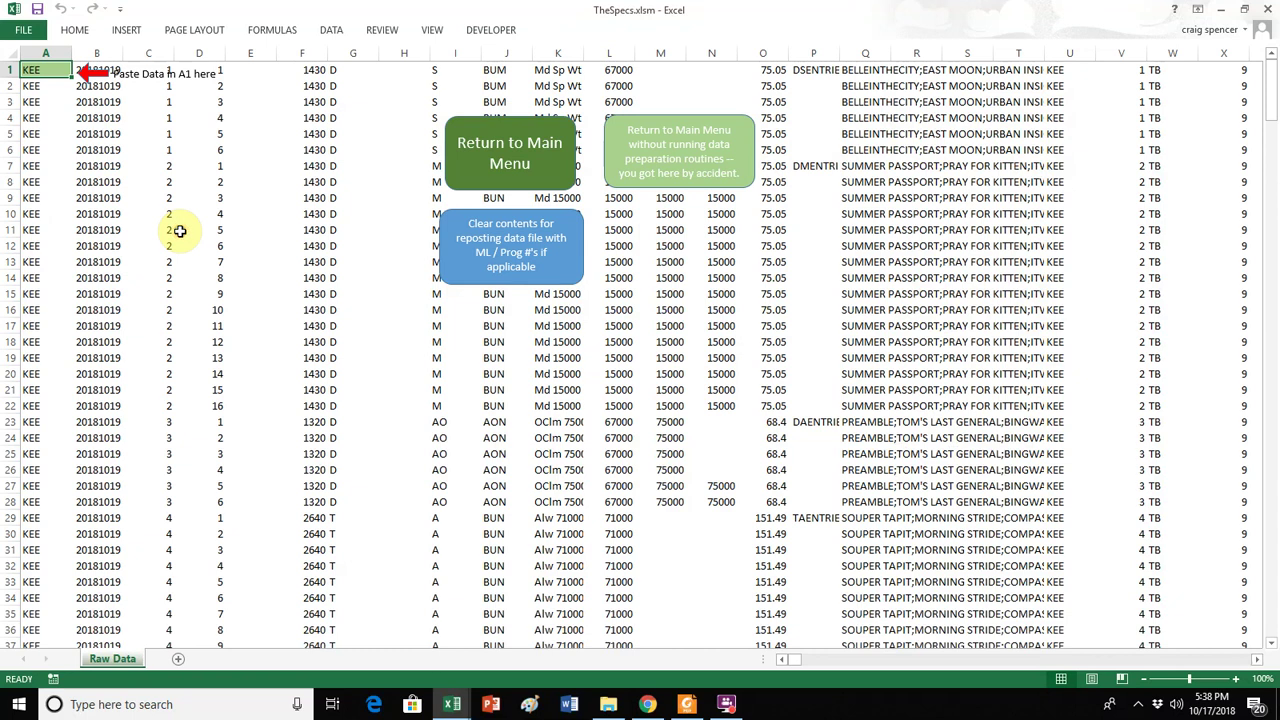
{"action": "left_click", "coordinate": [527, 262]}
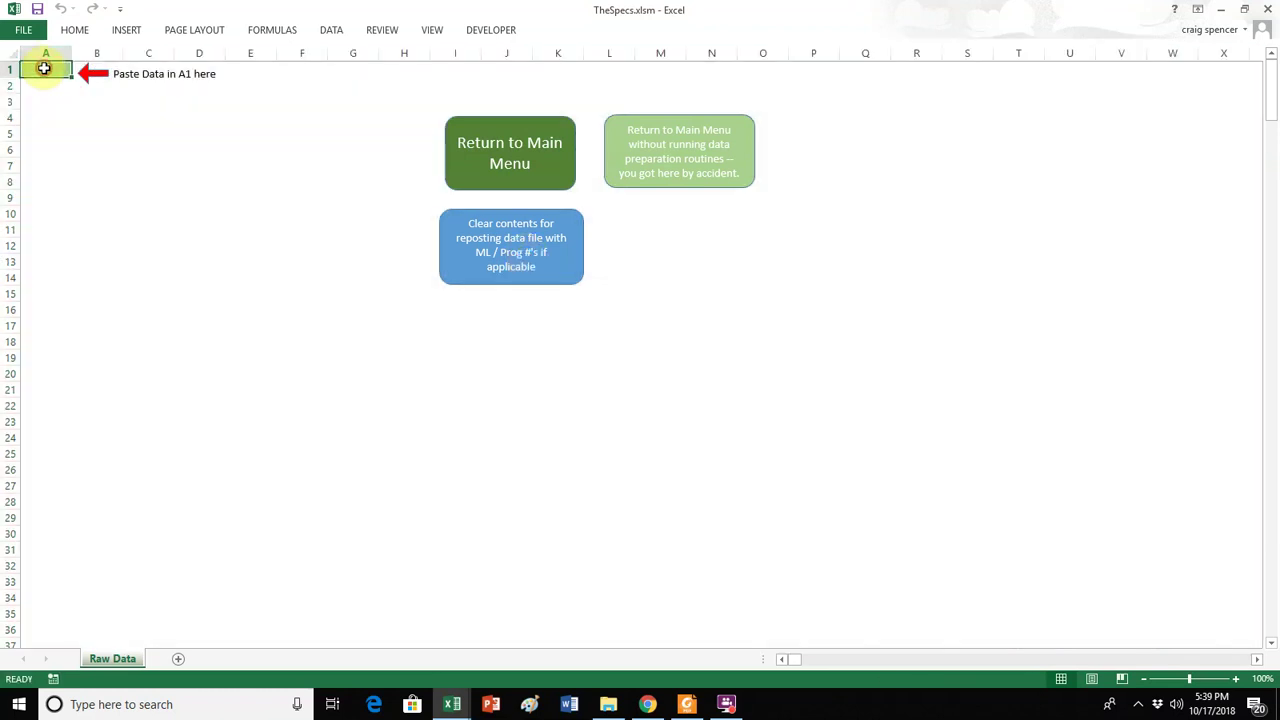
Paste column A of KEE1019.DRFX as values at A1 of Raw Data and return to the main menu with data preparation
{"action": "key", "text": "alt+Tab"}
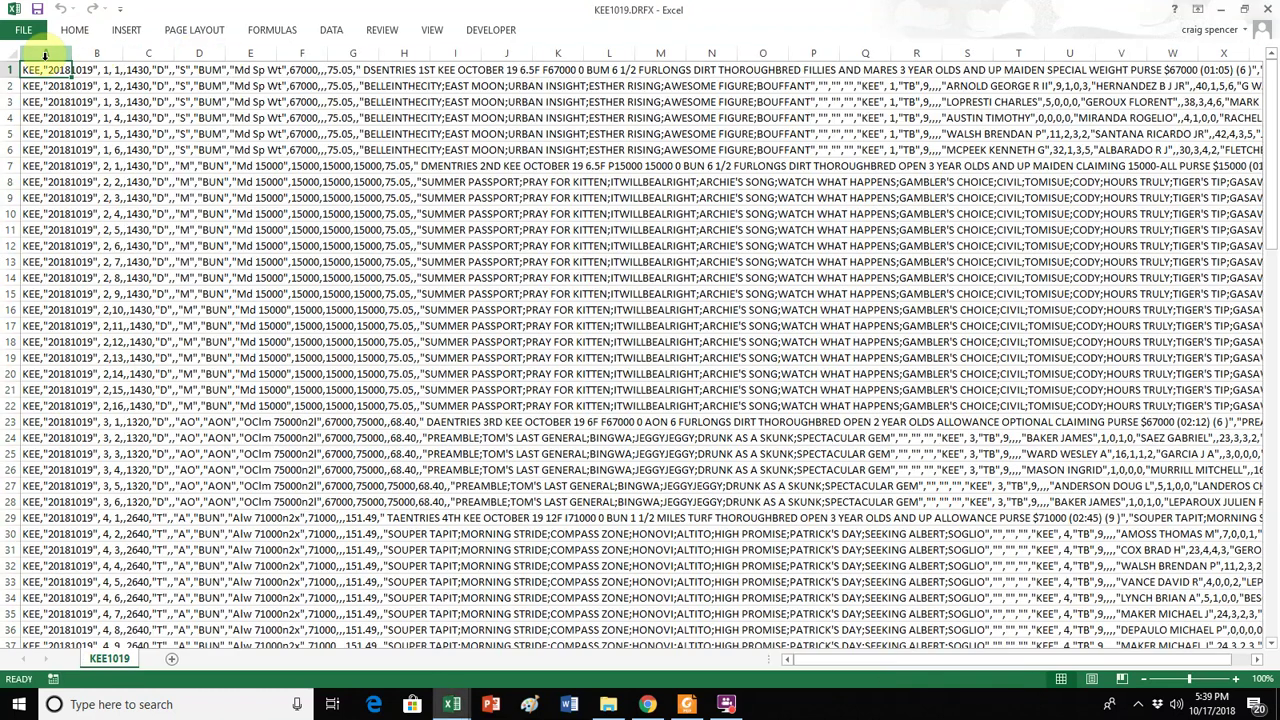
{"action": "left_click", "coordinate": [45, 53]}
{"action": "right_click", "coordinate": [45, 53]}
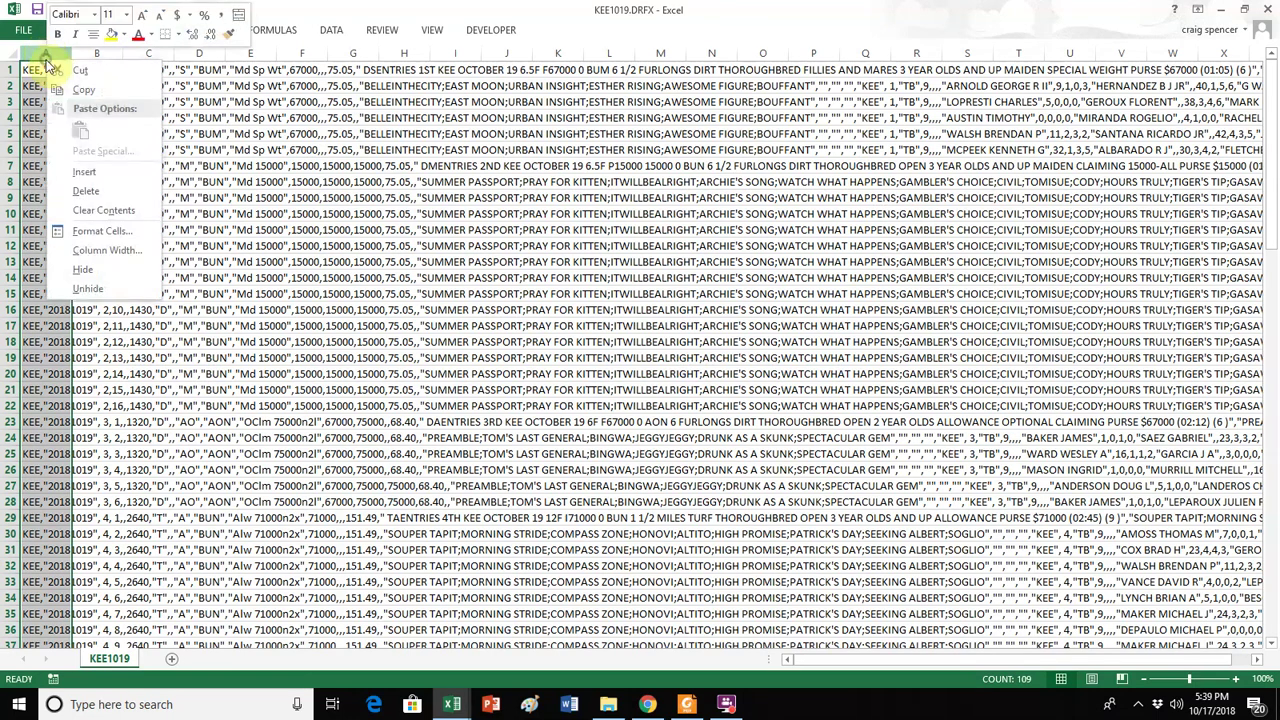
{"action": "left_click", "coordinate": [87, 92]}
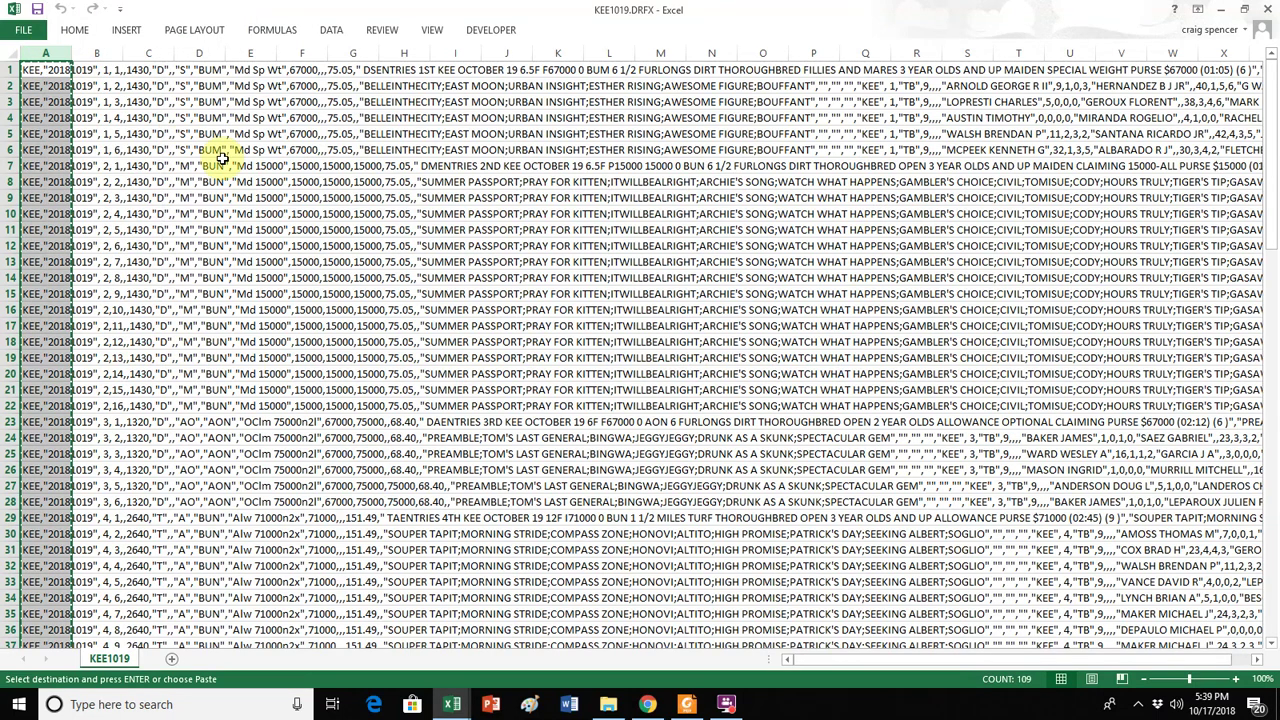
{"action": "mouse_move", "coordinate": [452, 704]}
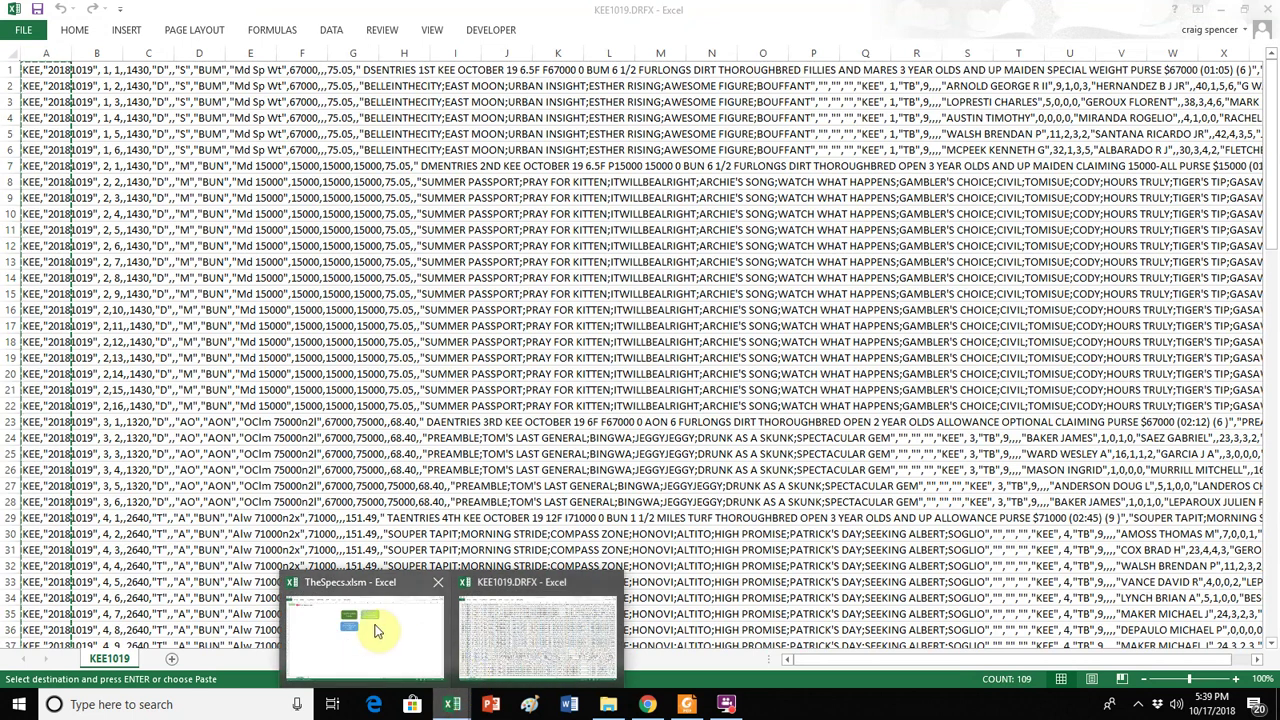
{"action": "left_click", "coordinate": [350, 580]}
{"action": "right_click", "coordinate": [56, 78]}
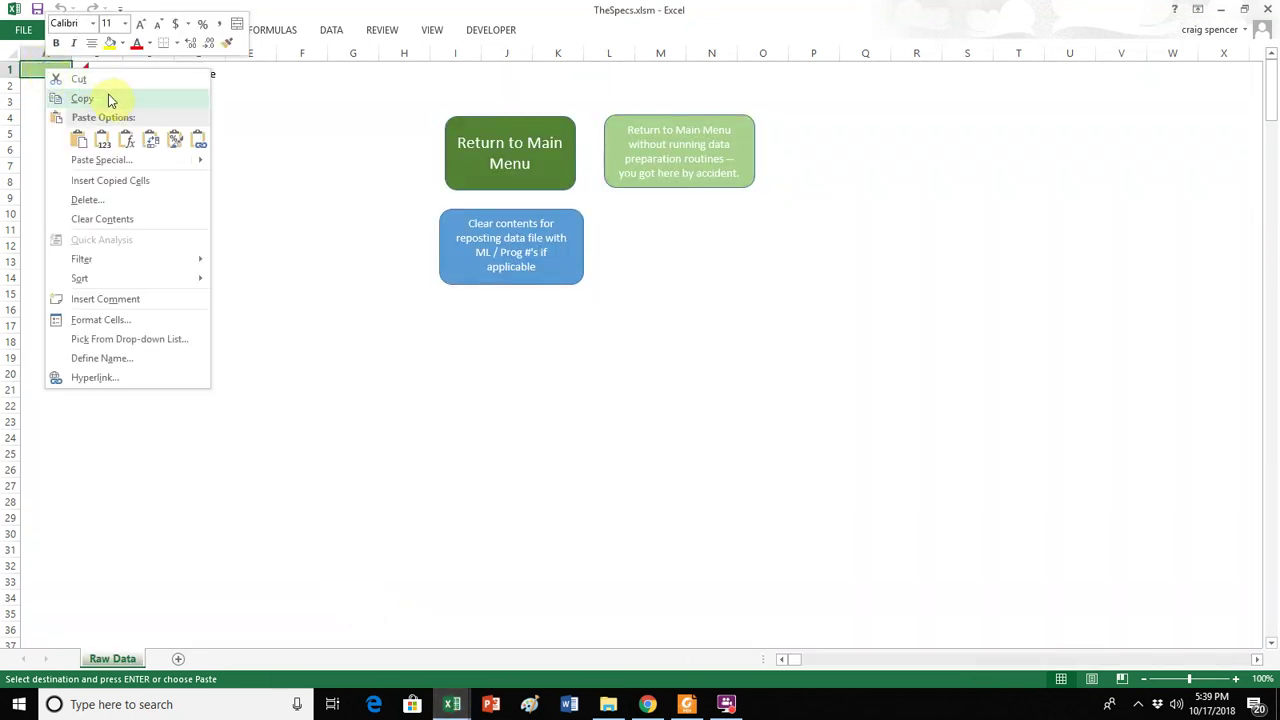
{"action": "left_click", "coordinate": [104, 137]}
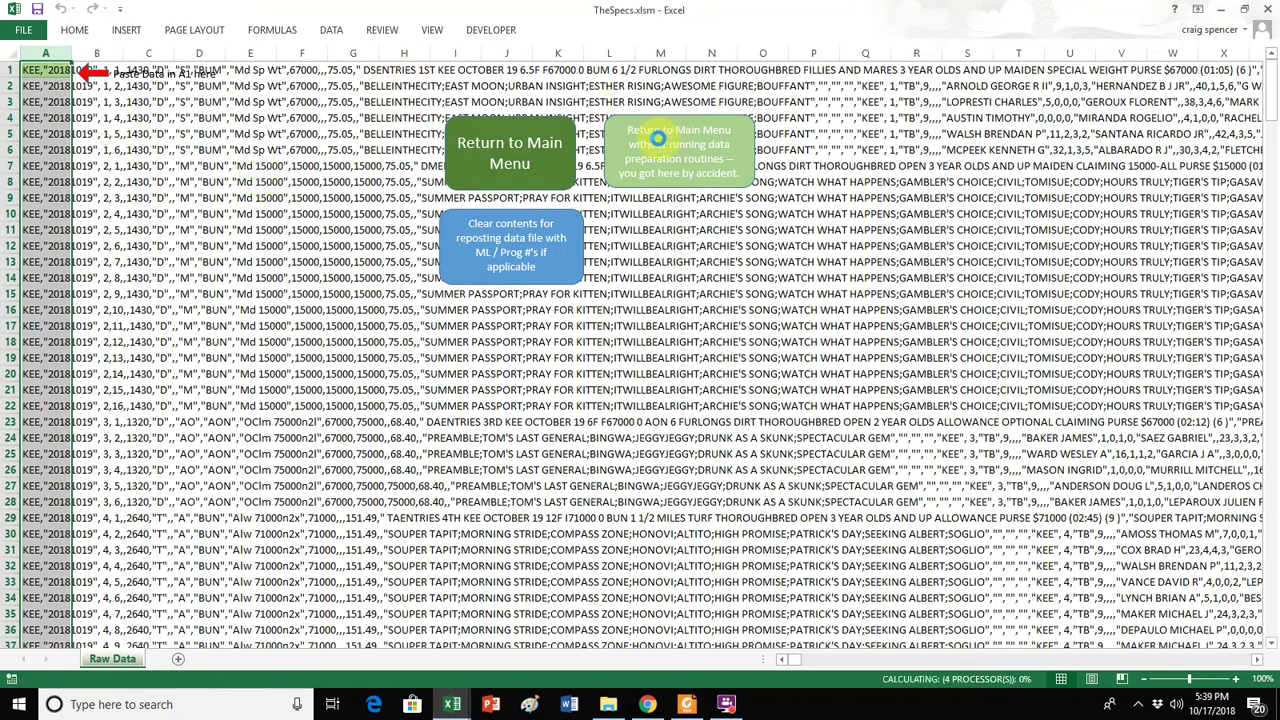
{"action": "left_click", "coordinate": [540, 160]}
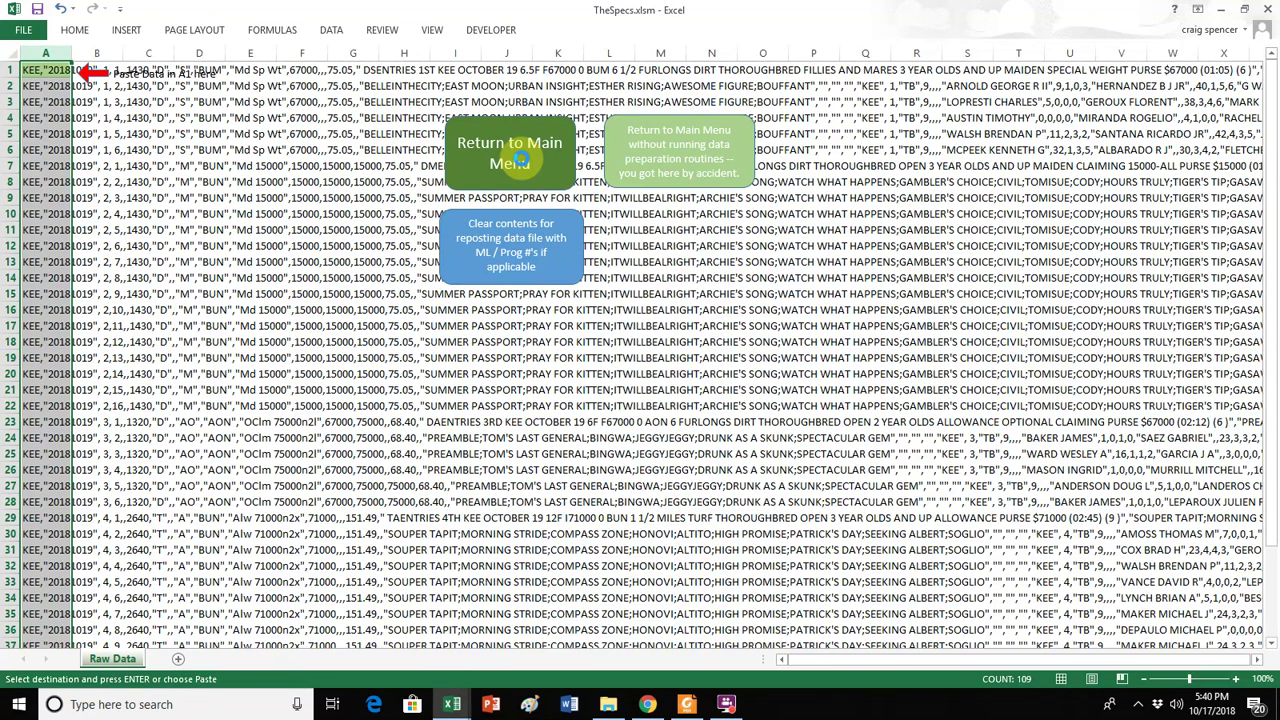
Return from Raw Data to the main menu with data preparation, and copy the entire Equibase Carryovers & Guaranteed Pools page in Chrome
{"action": "left_click", "coordinate": [520, 157]}
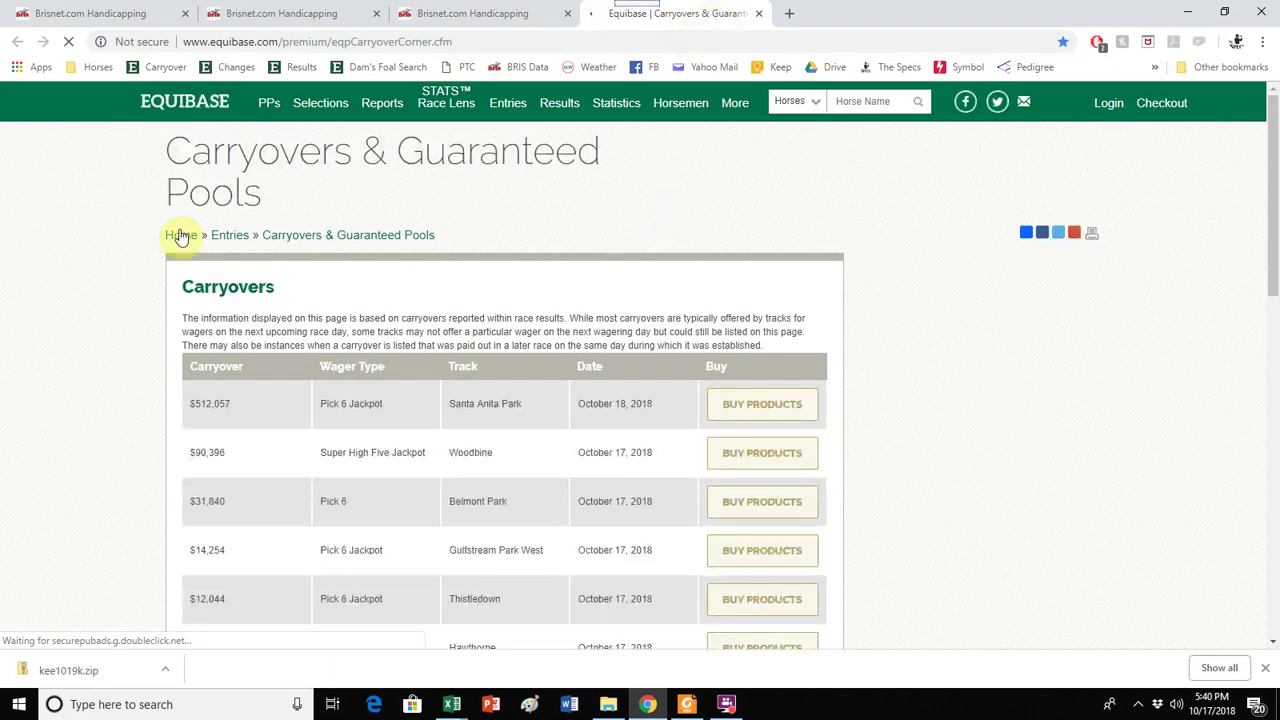
{"action": "double_click", "coordinate": [110, 248]}
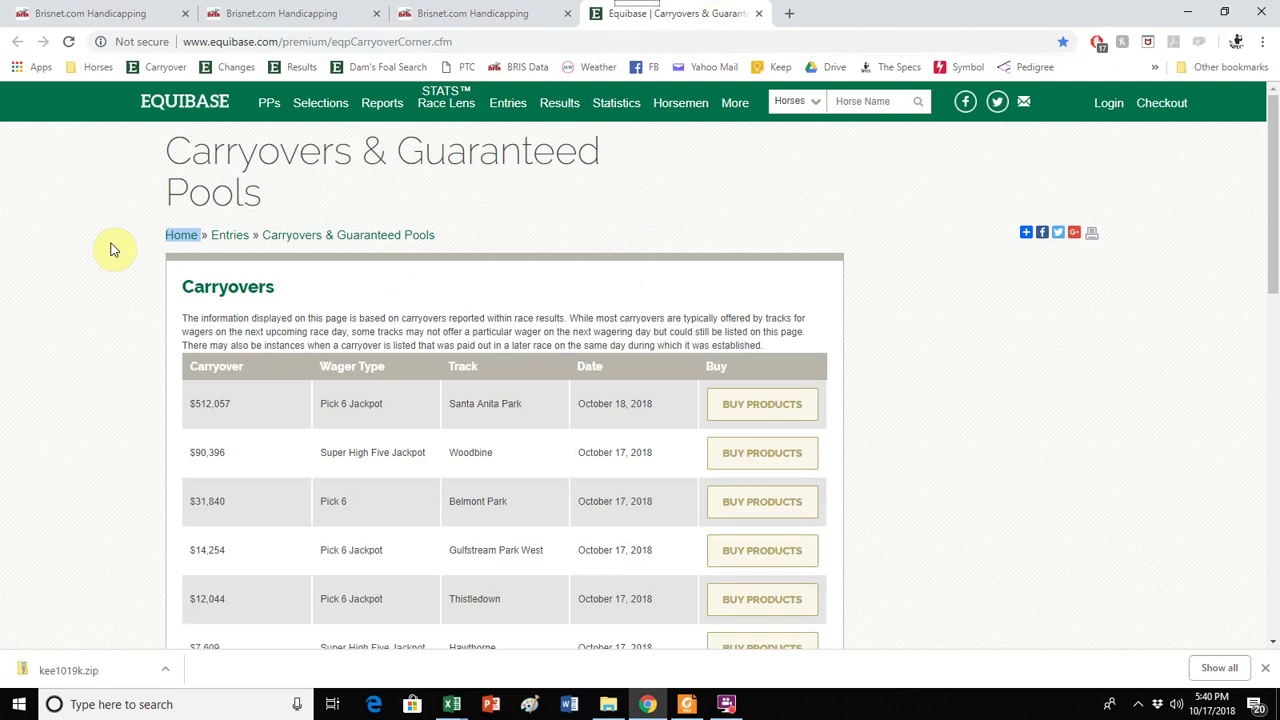
{"action": "key", "text": "ctrl+a"}
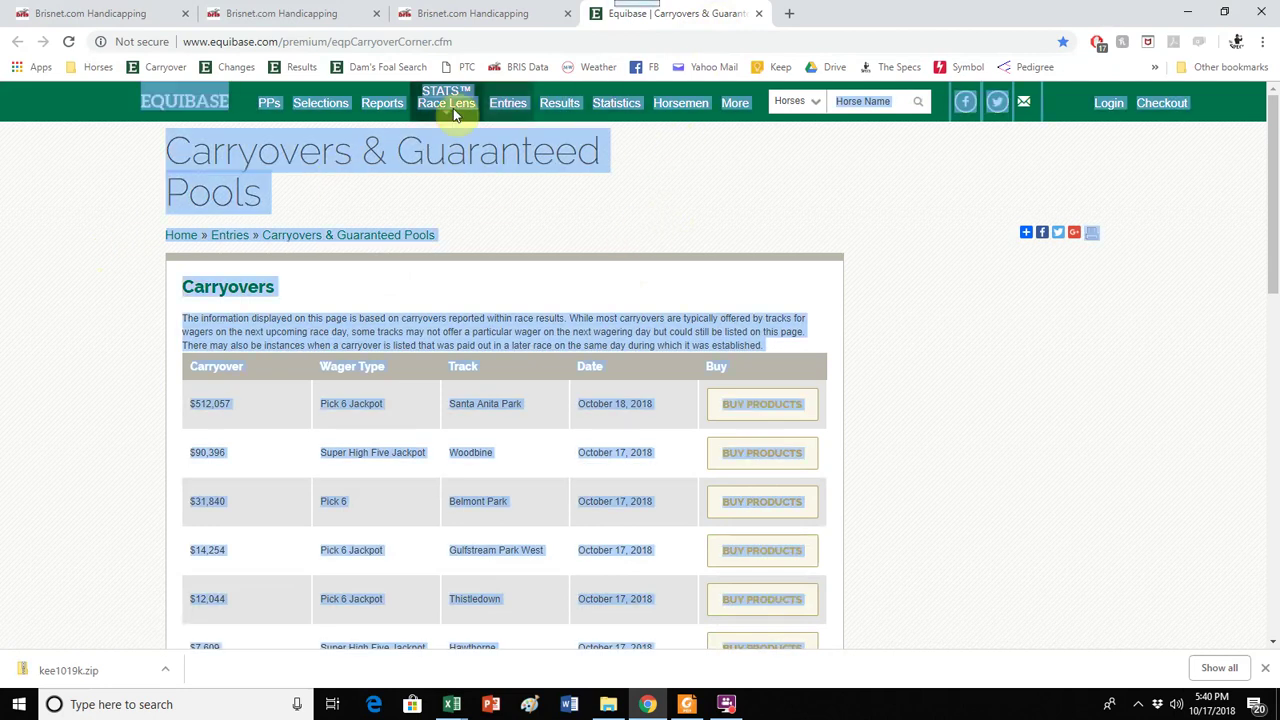
{"action": "right_click", "coordinate": [96, 206]}
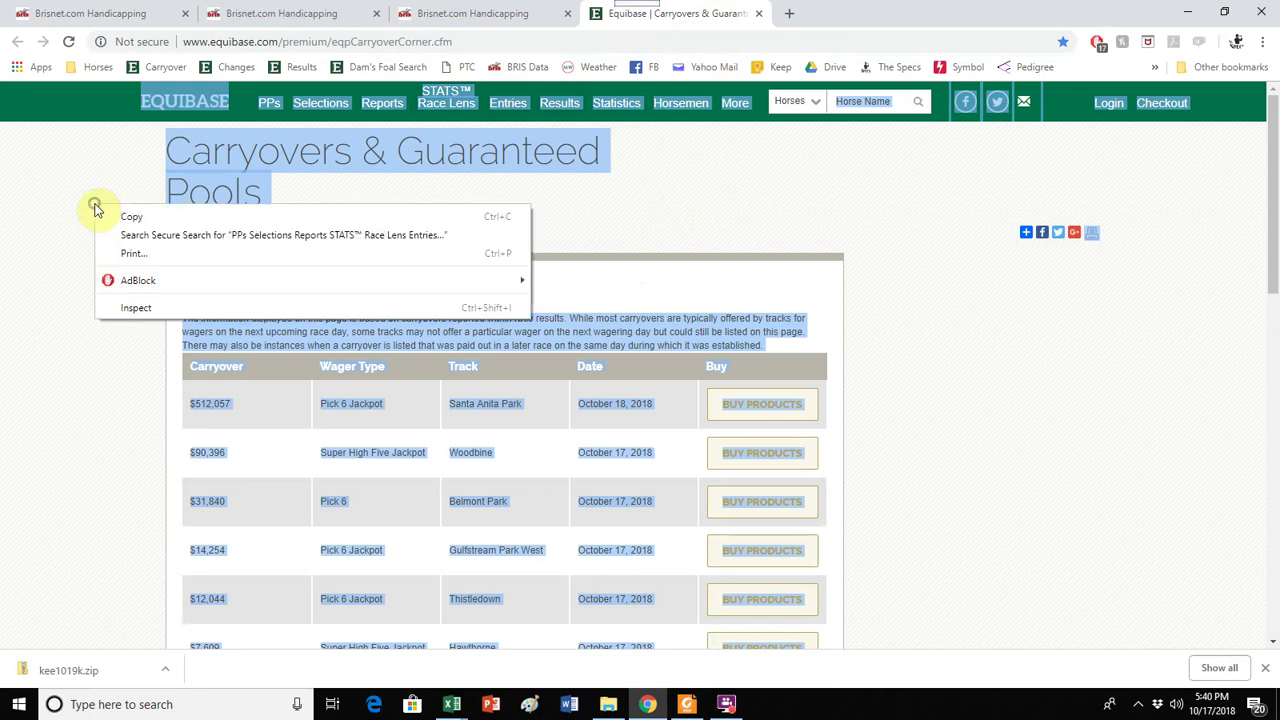
{"action": "left_click", "coordinate": [131, 217]}
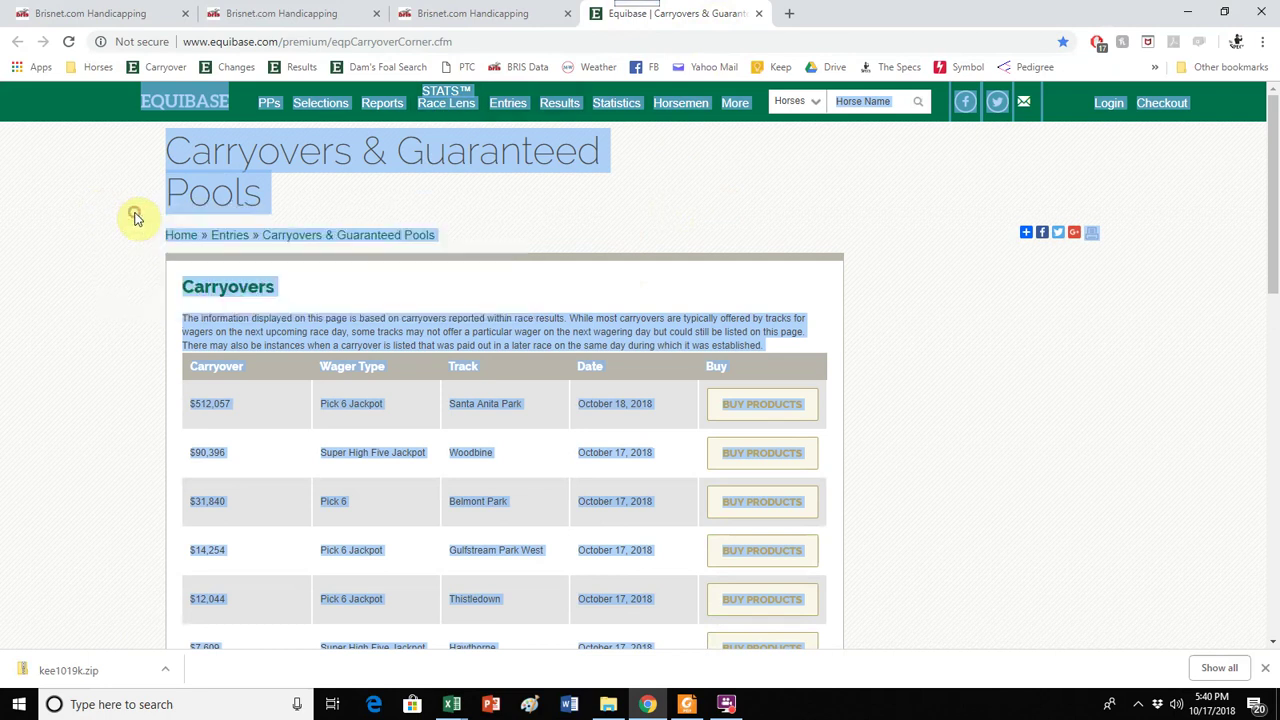
Switch to TheSpecs.xlsm, paste the carryover page at A1 of Equibase Carryovers with destination formatting, and return to the main menu
{"action": "mouse_move", "coordinate": [487, 700]}
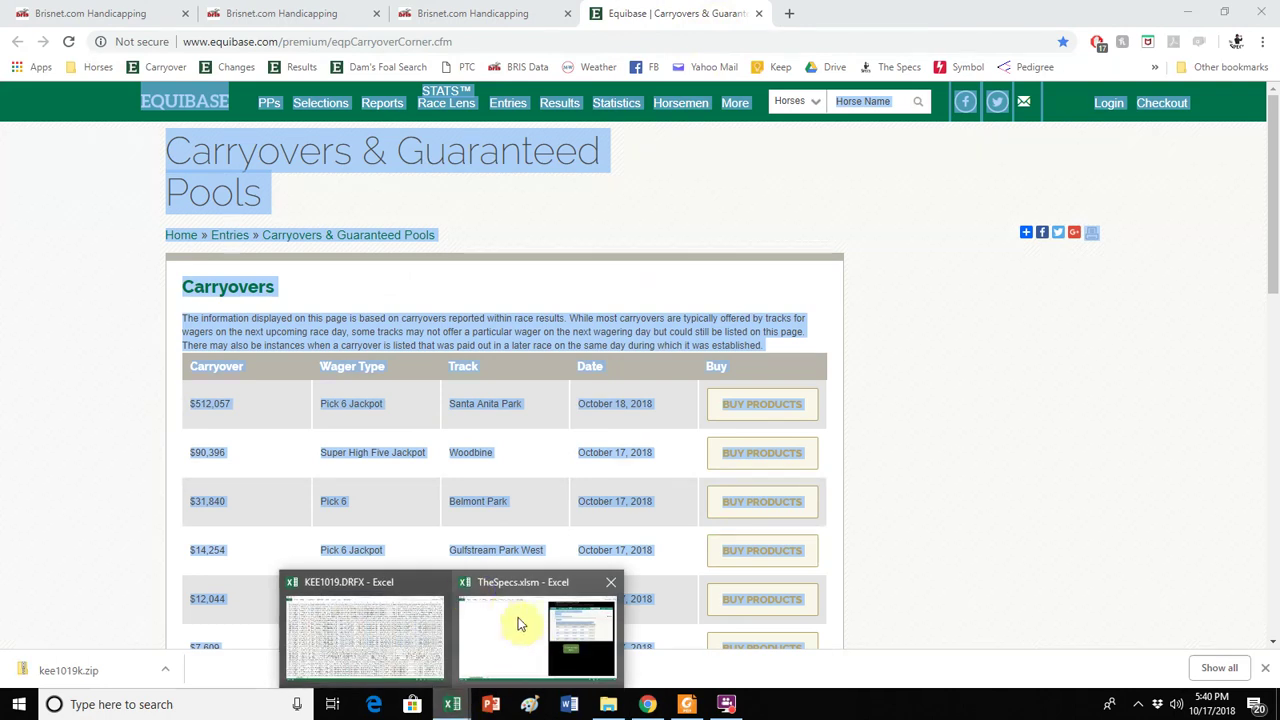
{"action": "left_click", "coordinate": [482, 617]}
{"action": "left_click", "coordinate": [30, 55]}
{"action": "right_click", "coordinate": [30, 55]}
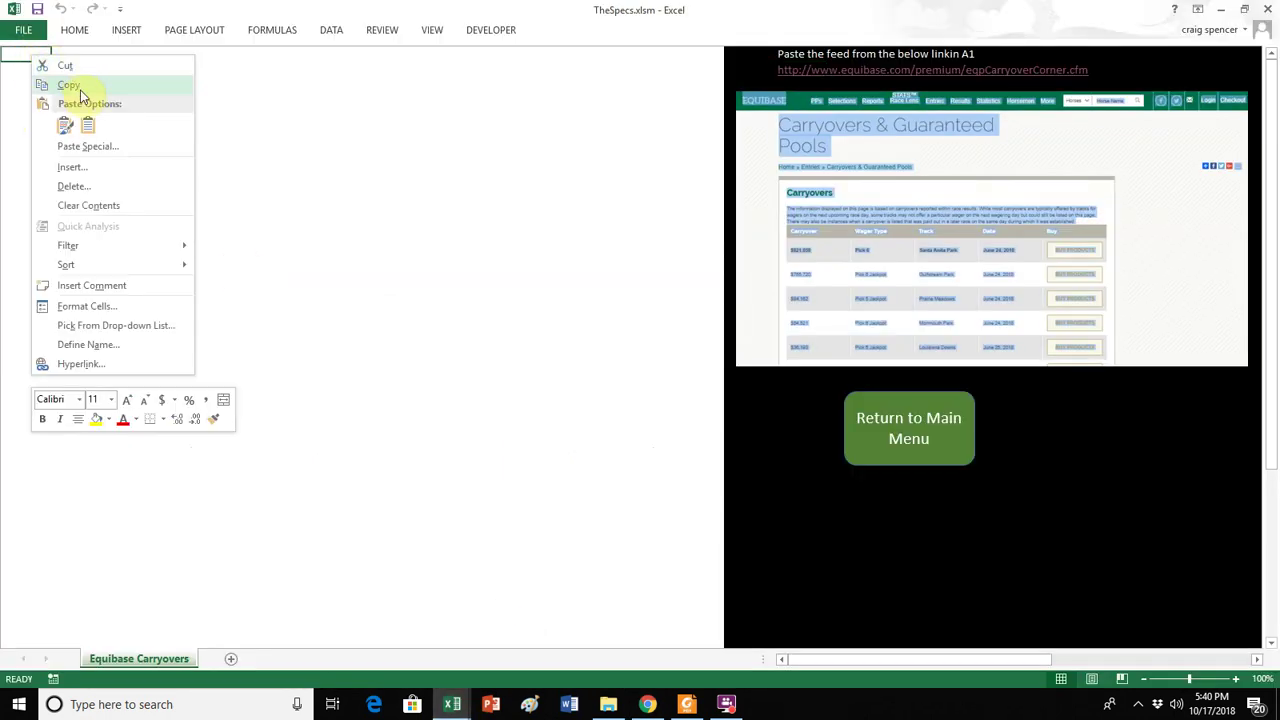
{"action": "left_click", "coordinate": [89, 127]}
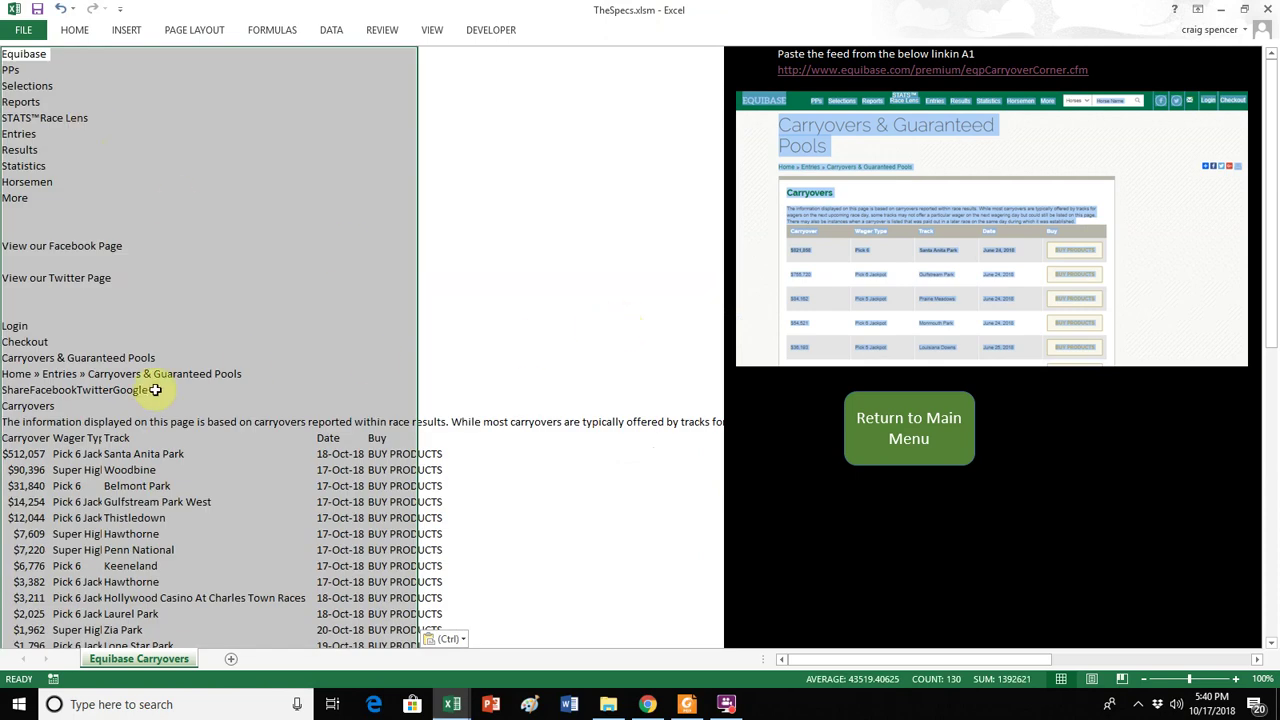
{"action": "left_click", "coordinate": [927, 463]}
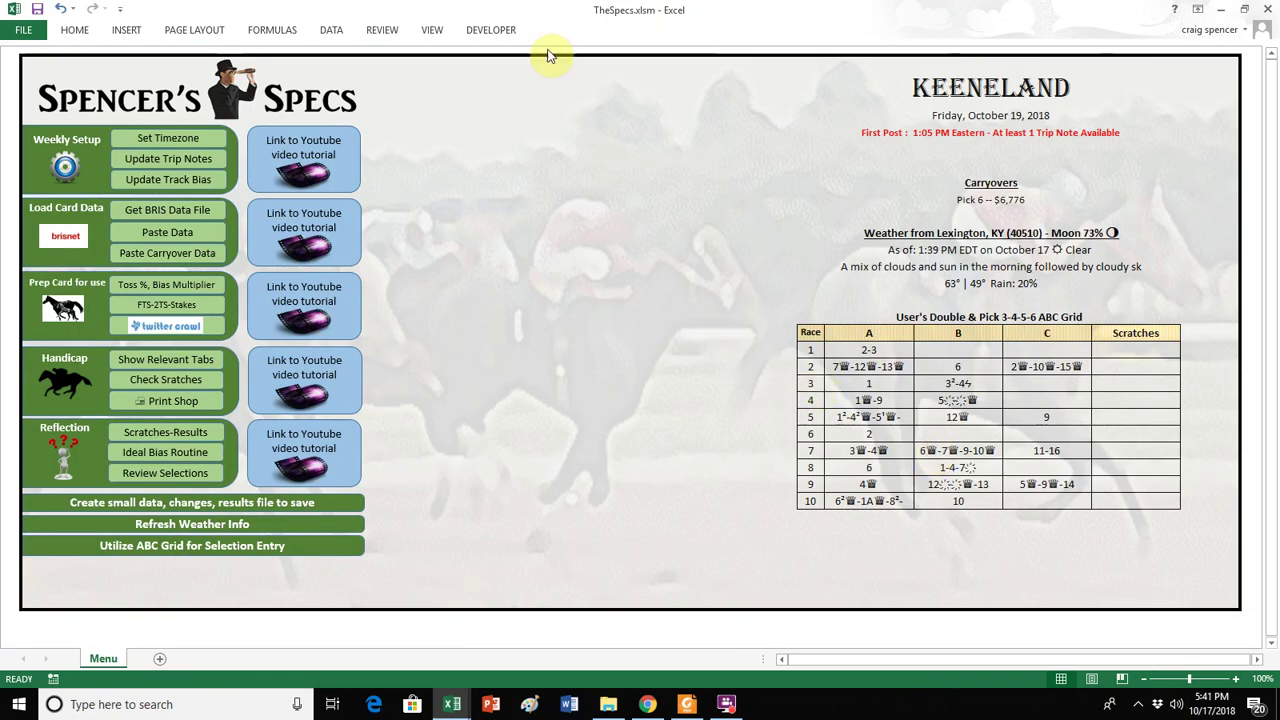